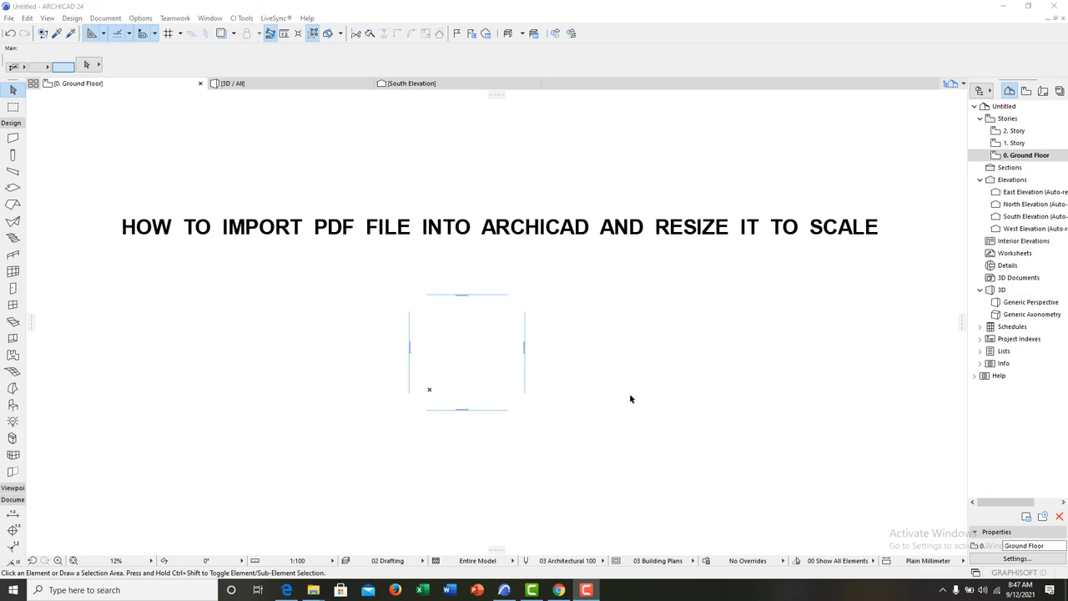
Drag 6 BEDROOM DUPLEX.pdf from the New folder window onto the empty Ground Floor plan.
middle_click_drag(660, 386, 576, 348)
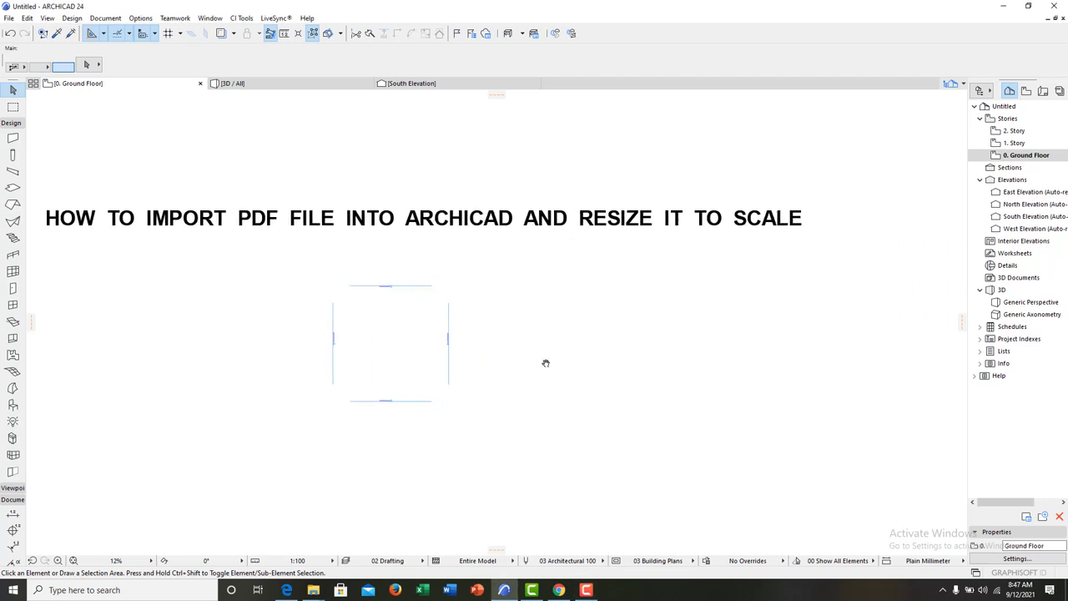
scroll(610, 355, "up", 2)
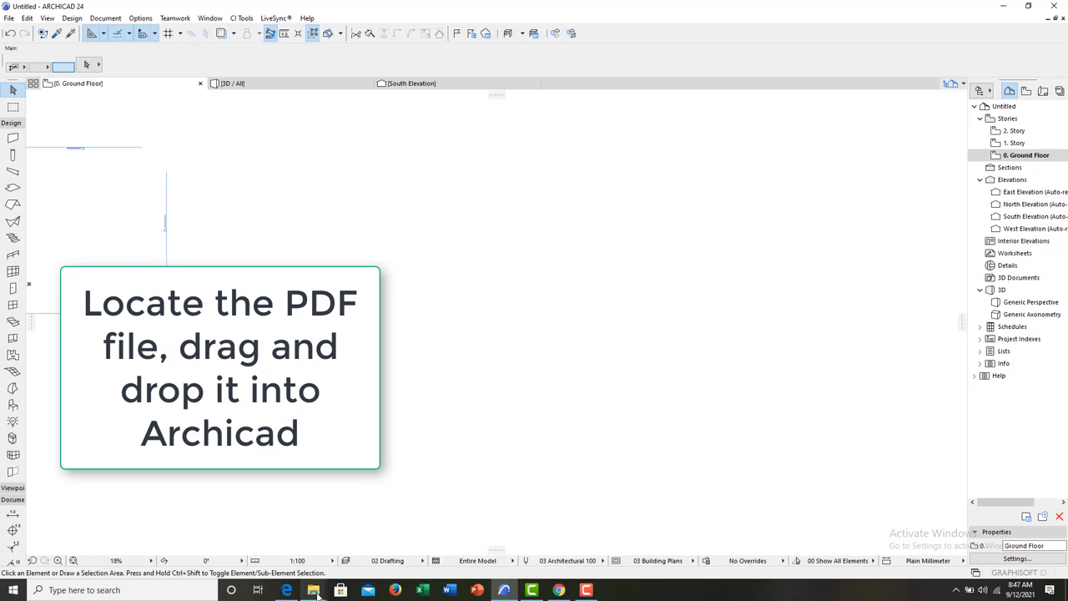
mouse_move(313, 590)
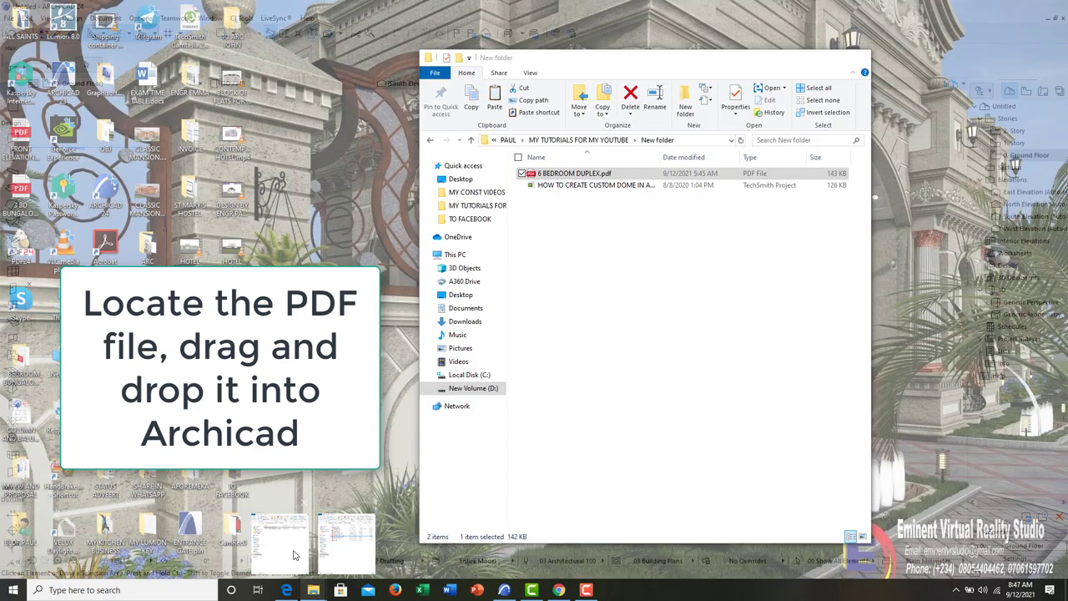
left_click(299, 555)
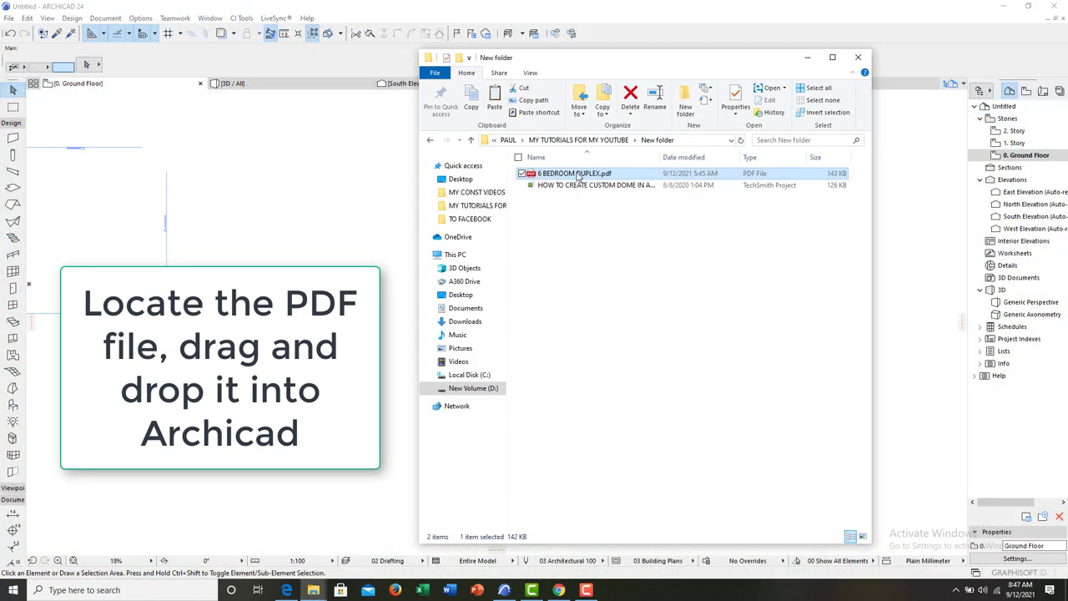
mouse_move(578, 173)
left_mouse_down()
mouse_move(553, 443)
mouse_move(506, 593)
mouse_move(484, 343)
left_mouse_up()
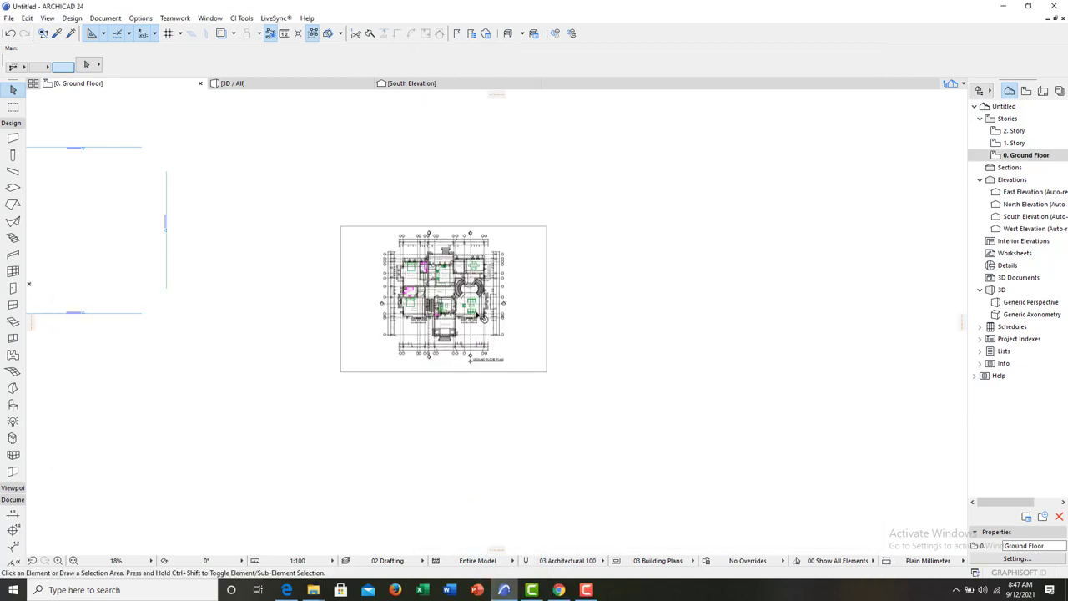
Explode the placed PDF drawing into Current View with Keep Original Elements checked.
scroll(443, 314, "up", 3)
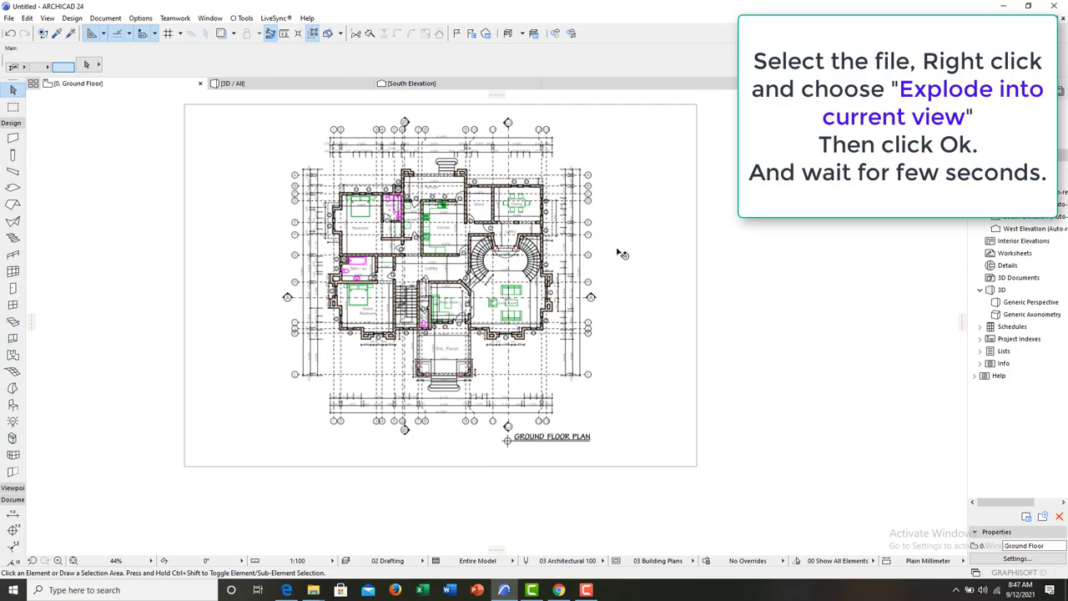
left_click(622, 254)
scroll(384, 327, "down", 2)
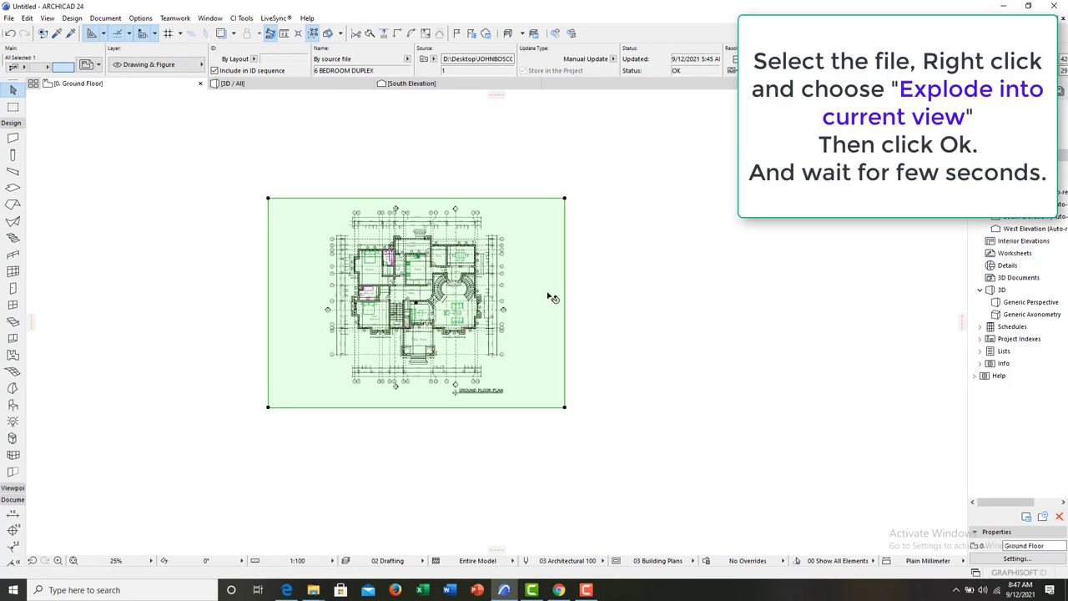
right_click(550, 264)
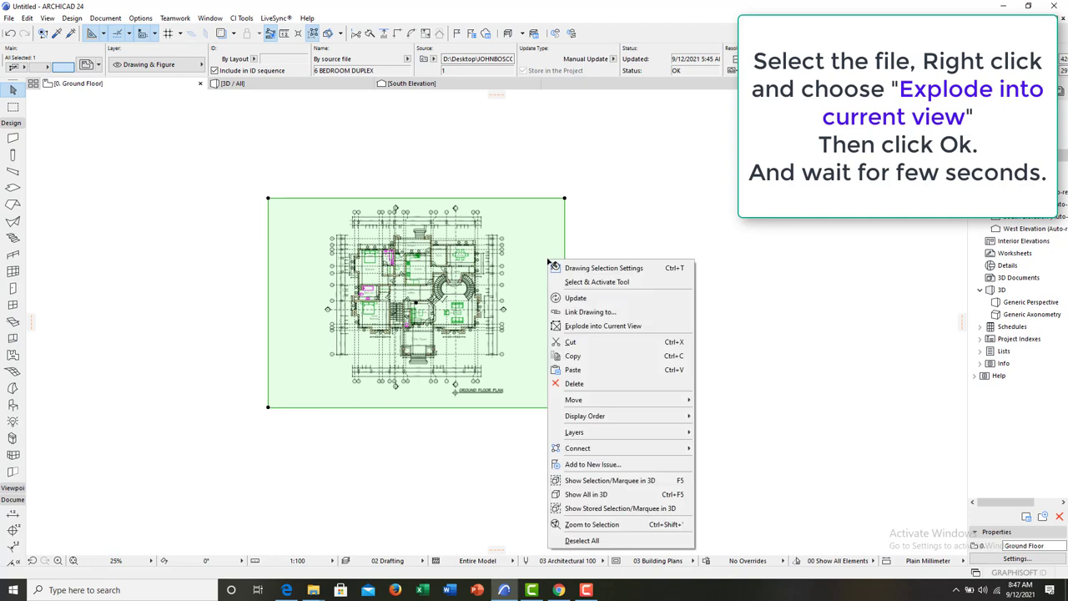
left_click(620, 328)
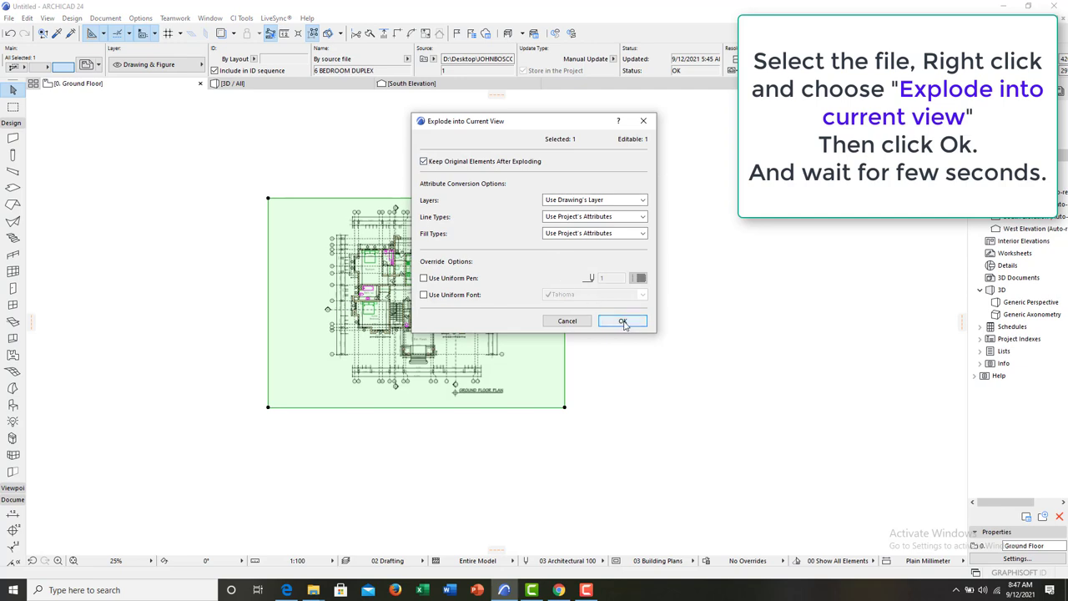
left_click(625, 322)
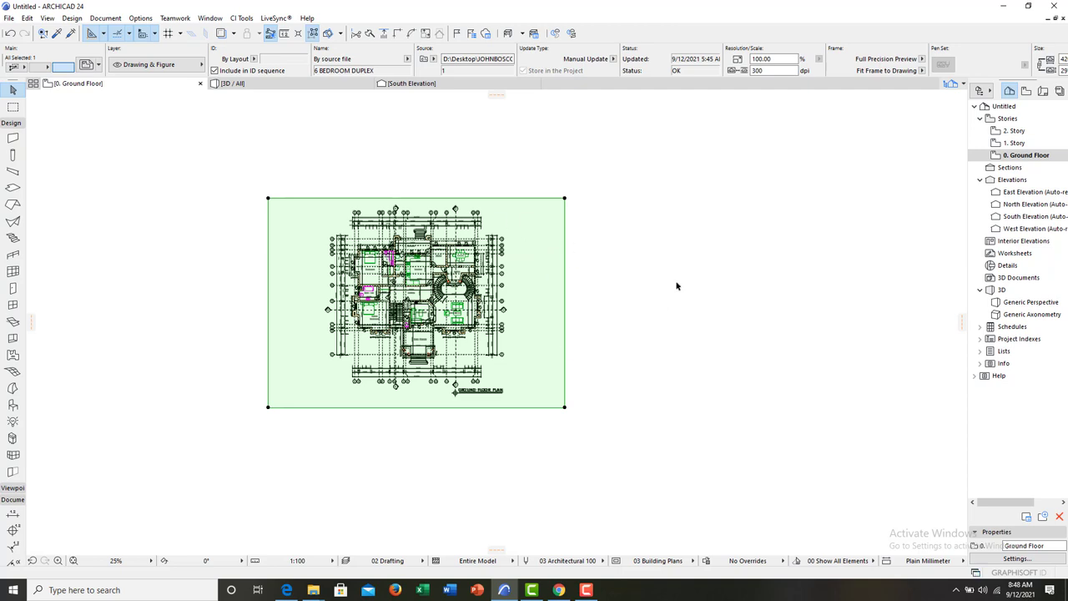
Move the original PDF drawing to the right, clear of its exploded lines.
left_click(676, 286)
left_click(553, 291)
left_click(504, 301)
scroll(362, 311, "down", 2)
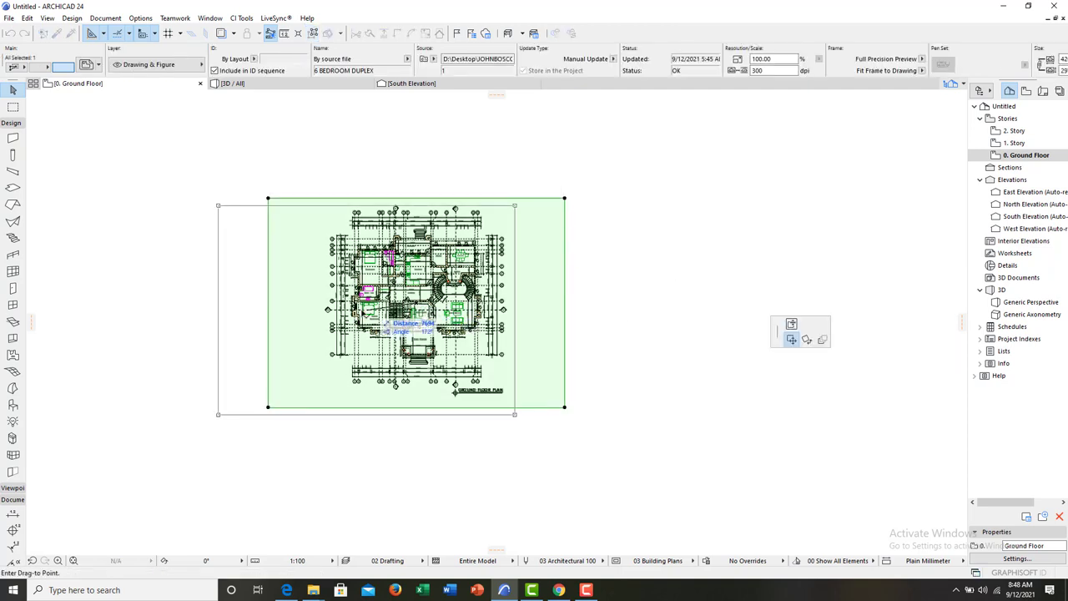
left_click(713, 303)
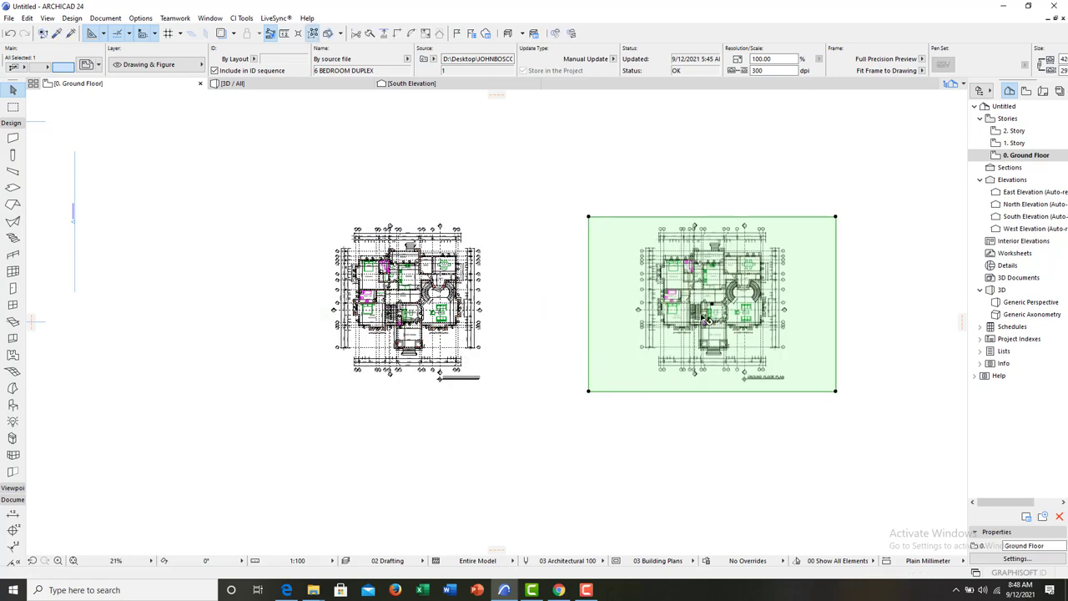
Delete the moved original PDF drawing, leaving only the exploded lines.
left_click(567, 366)
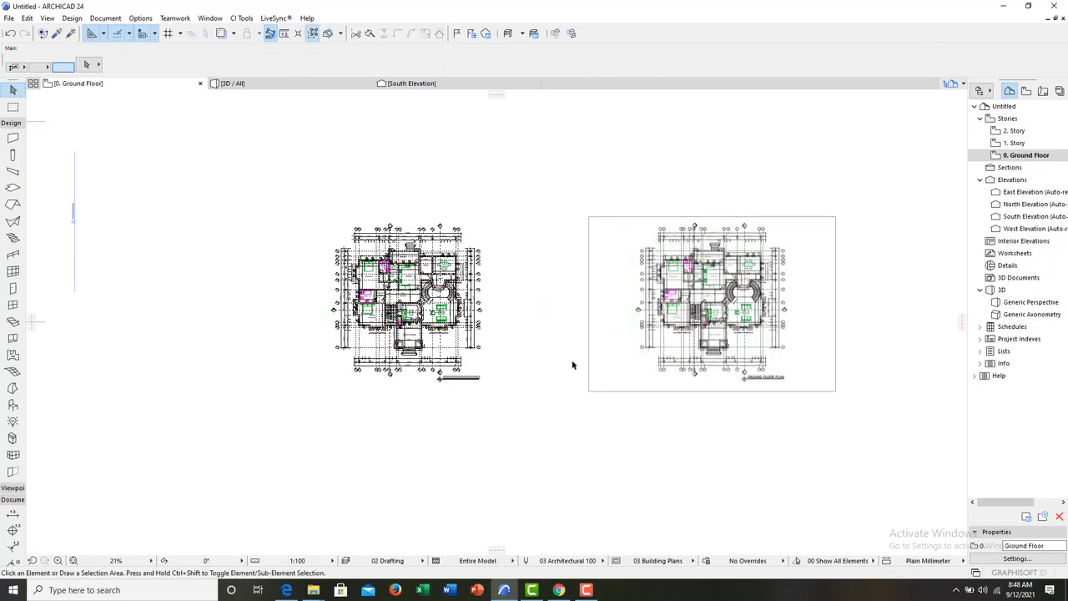
left_click(622, 316)
right_click(618, 284)
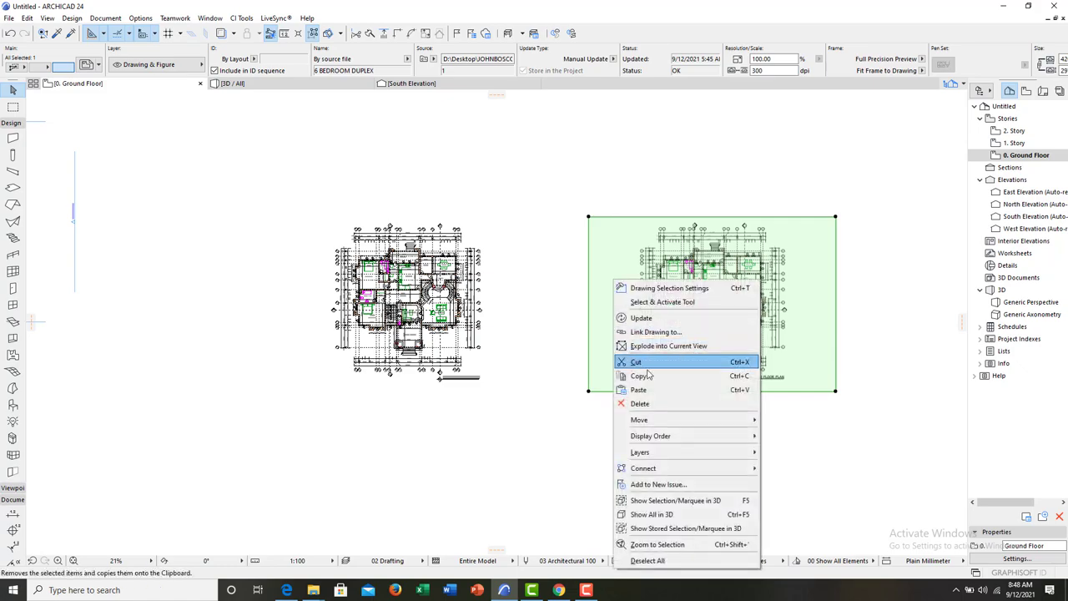
left_click(675, 405)
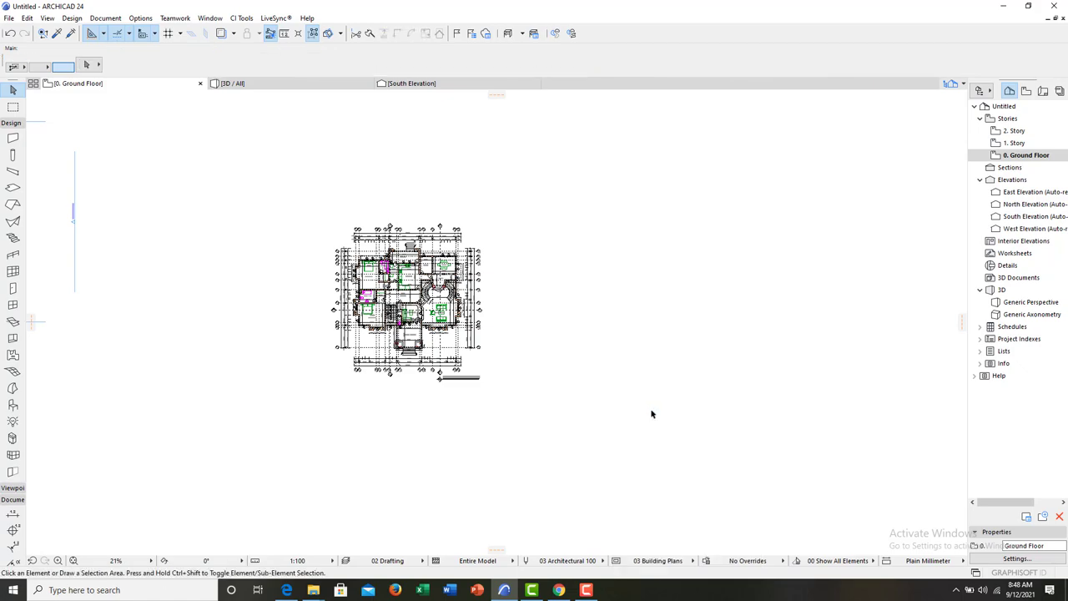
Turn on True Line Weight so the exploded plan's walls show thick linework.
scroll(437, 247, "up", 2)
scroll(437, 248, "up", 3)
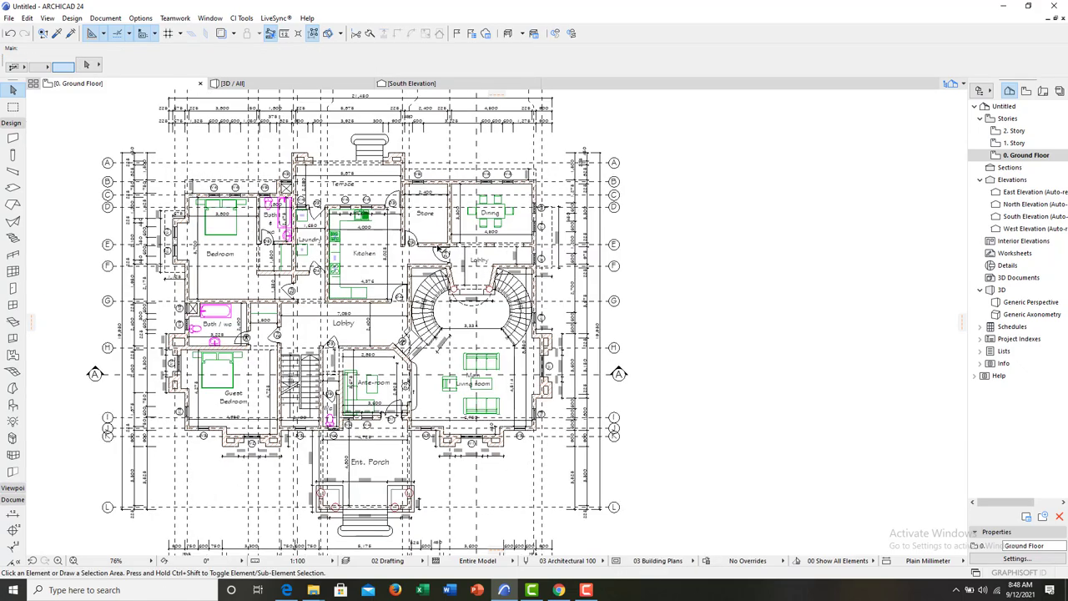
scroll(438, 248, "up", 3)
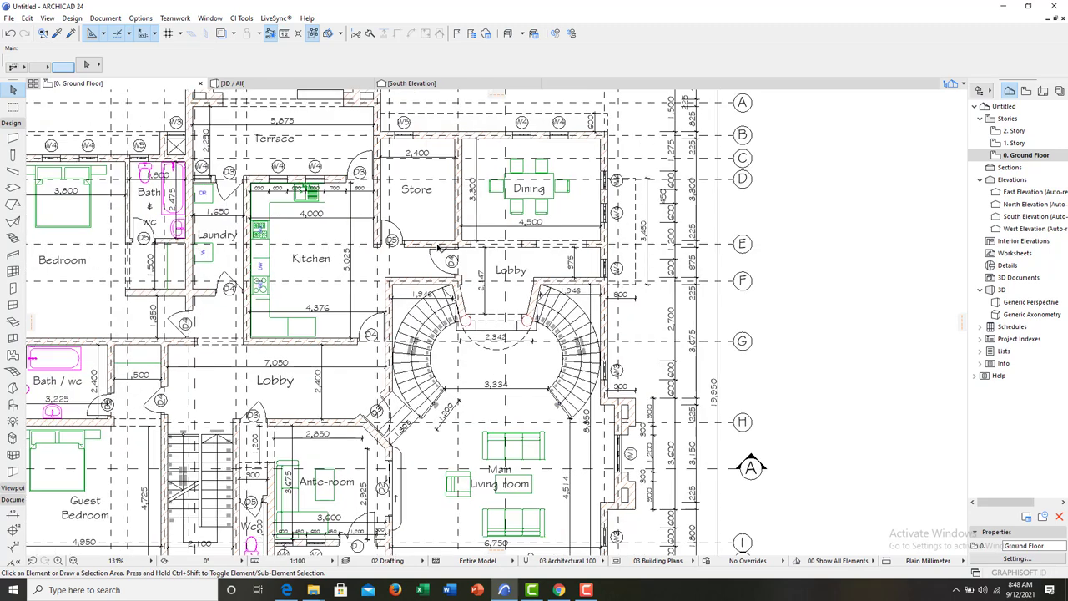
right_click(793, 206)
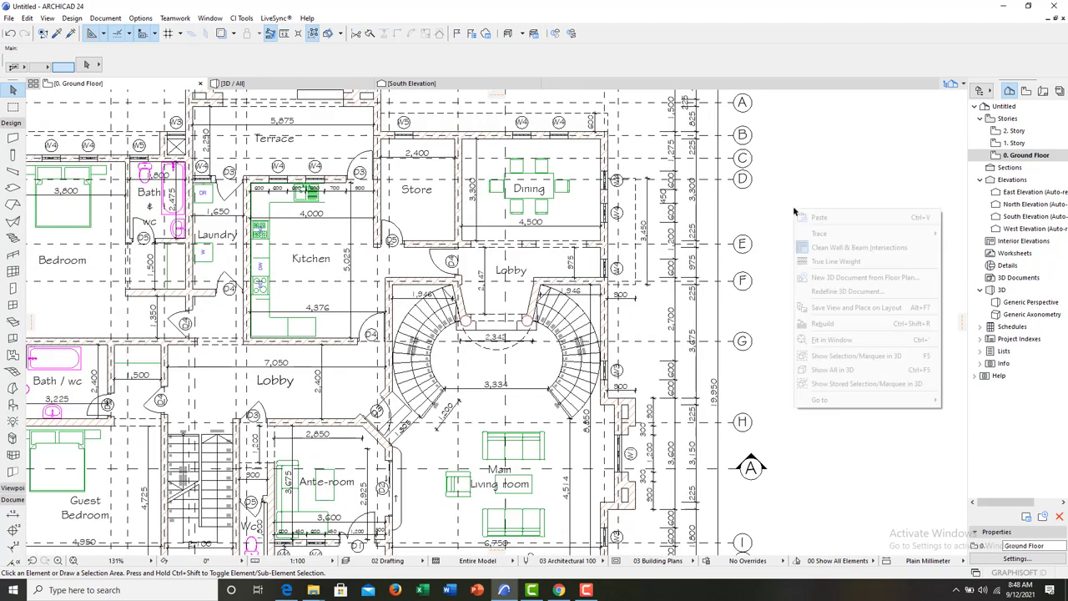
left_click(804, 266)
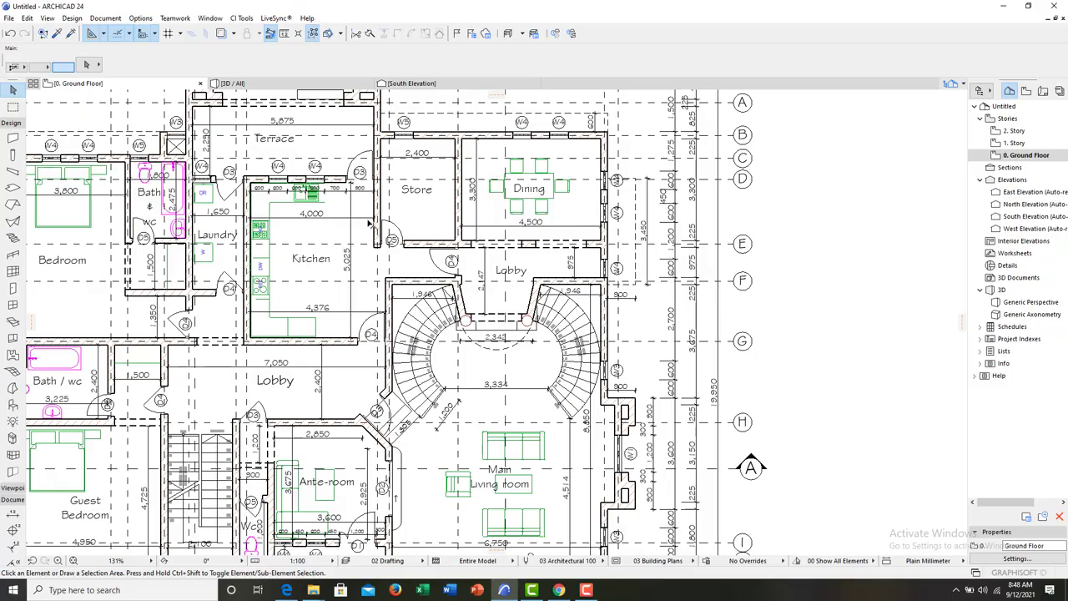
scroll(589, 238, "down", 4)
scroll(584, 177, "up", 5)
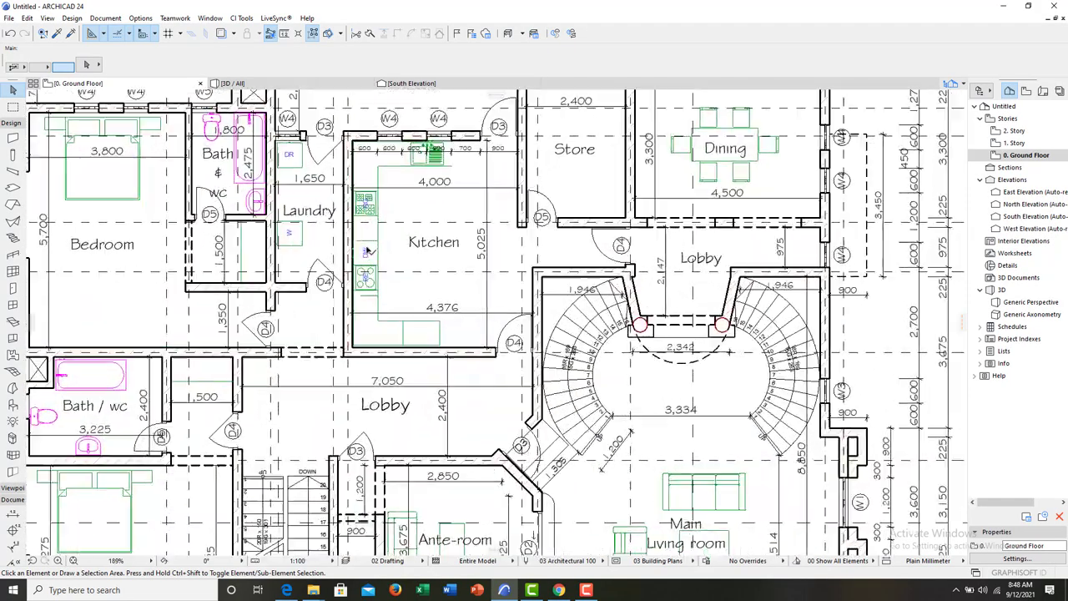
scroll(584, 176, "down", 2)
scroll(584, 177, "up", 3)
scroll(584, 177, "up", 2)
scroll(584, 177, "down", 1)
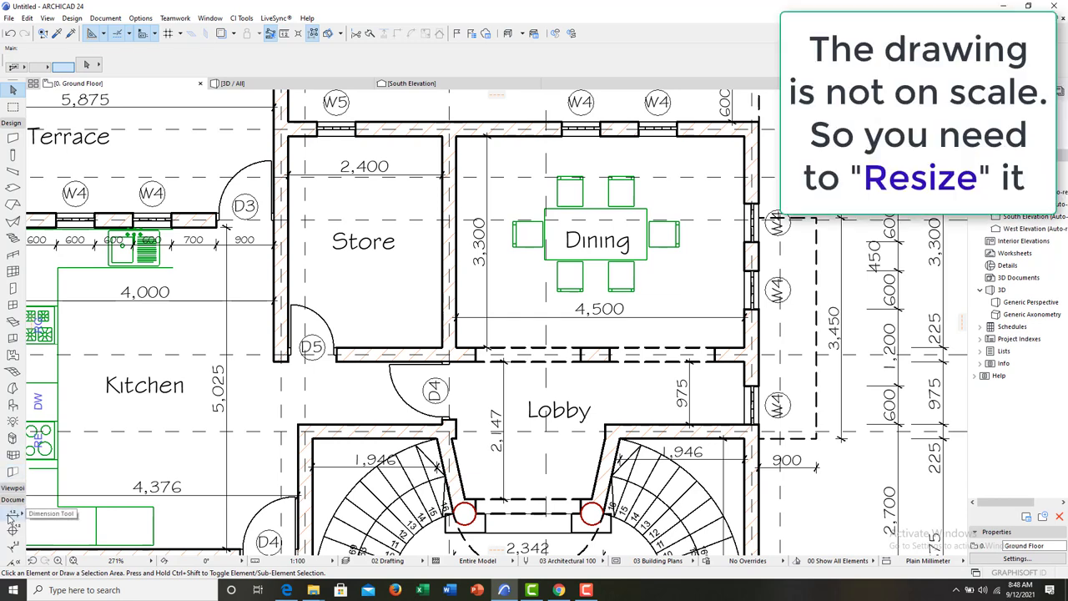
key("d")
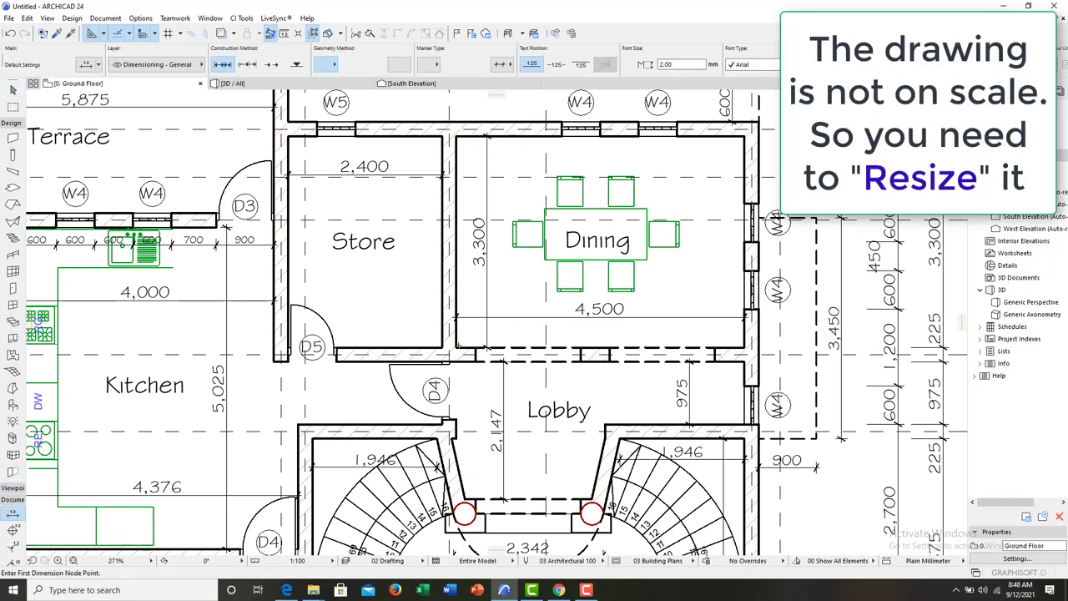
left_click(486, 349)
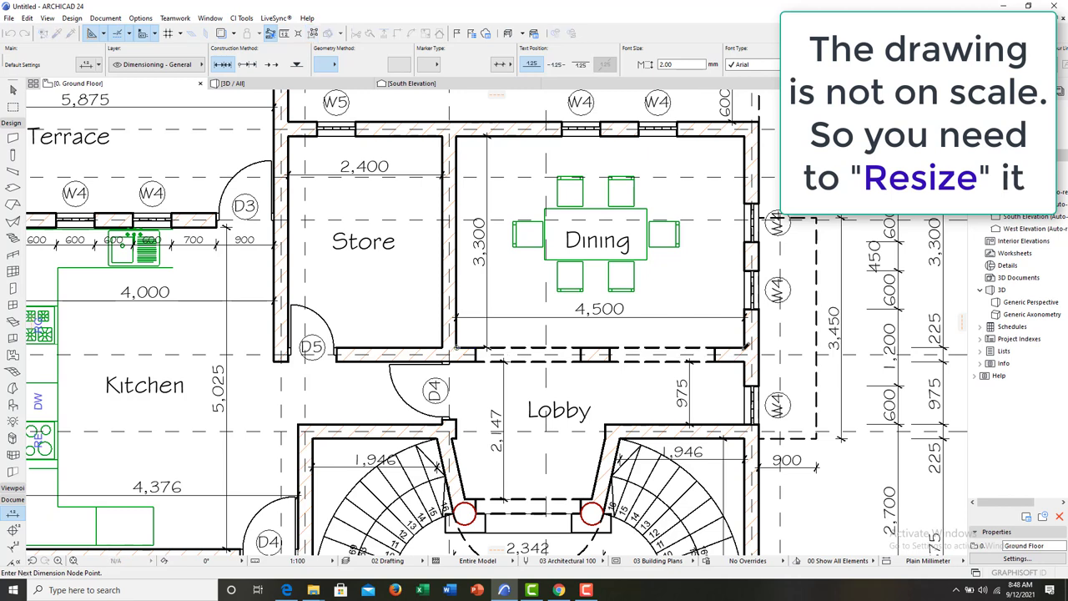
left_click(748, 341)
double_click(613, 326)
left_click(611, 282)
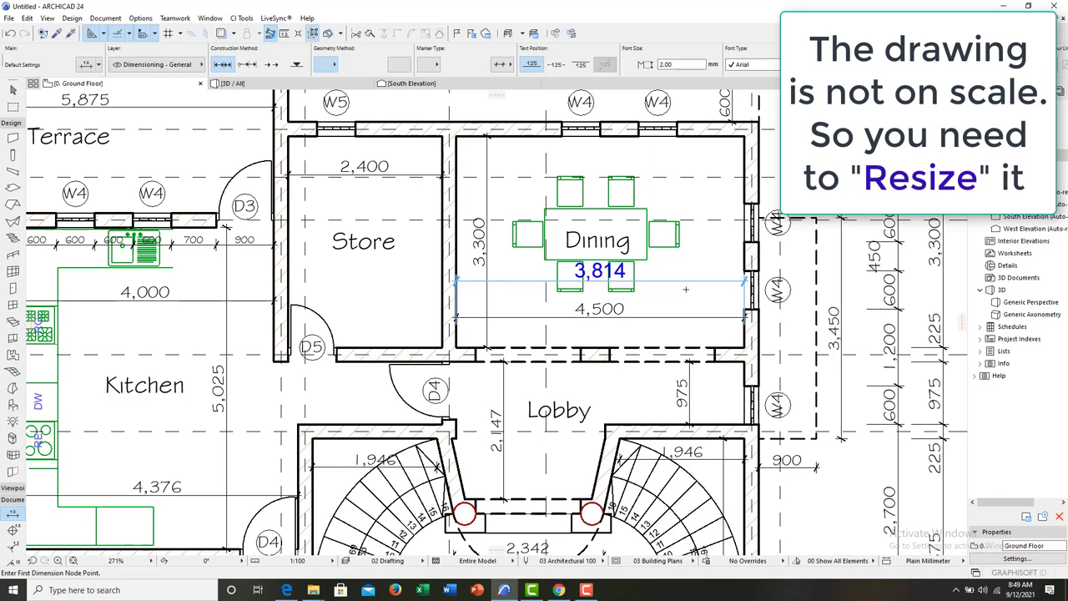
key("Escape")
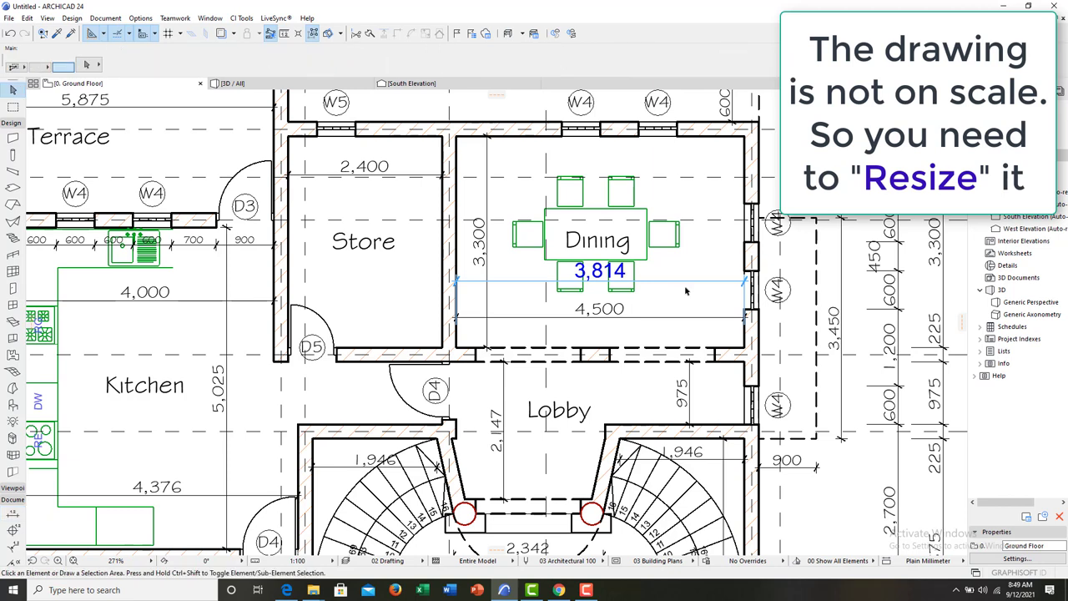
left_click(686, 285)
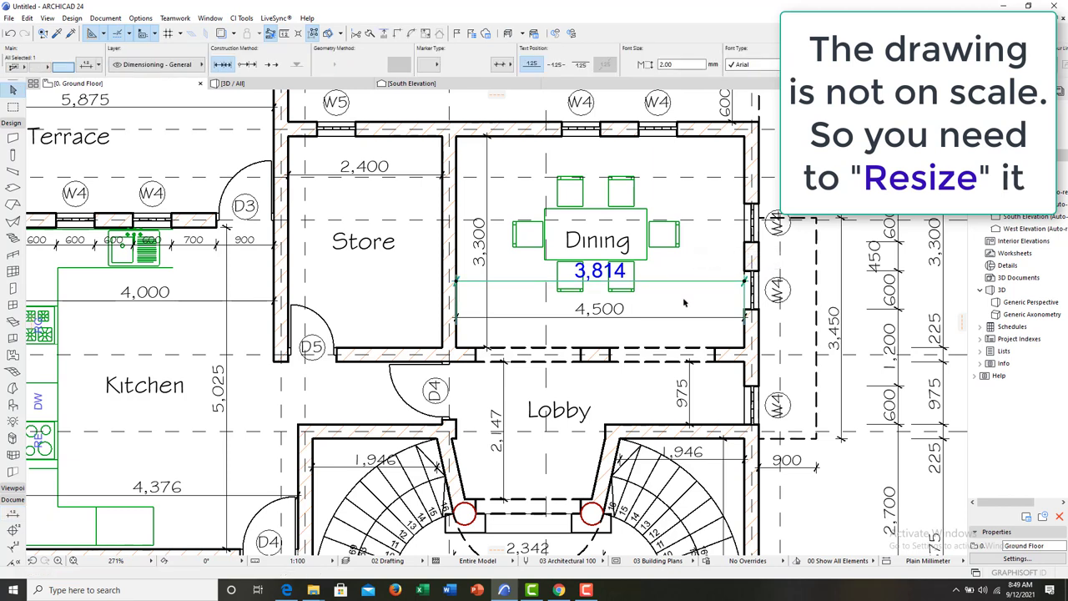
key("Delete")
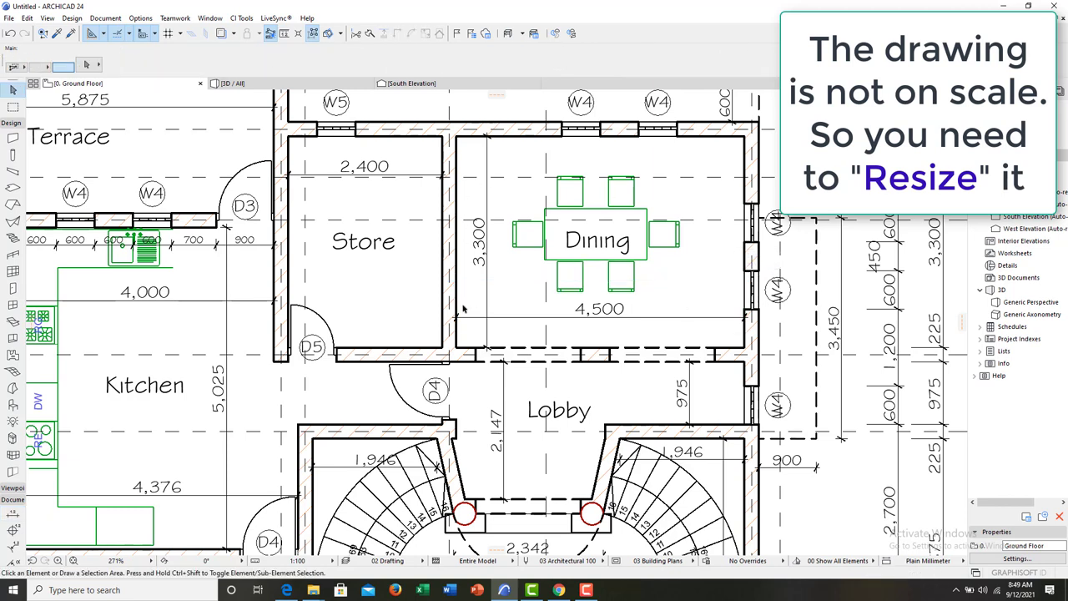
scroll(576, 262, "down", 2)
scroll(576, 262, "down", 1)
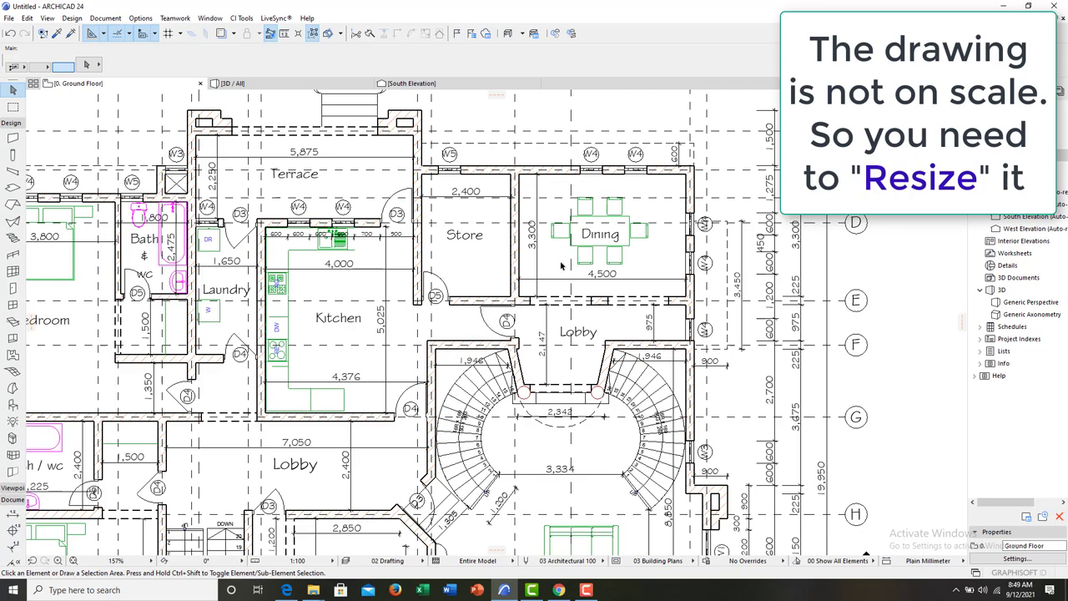
scroll(657, 148, "down", 3)
scroll(657, 148, "down", 3)
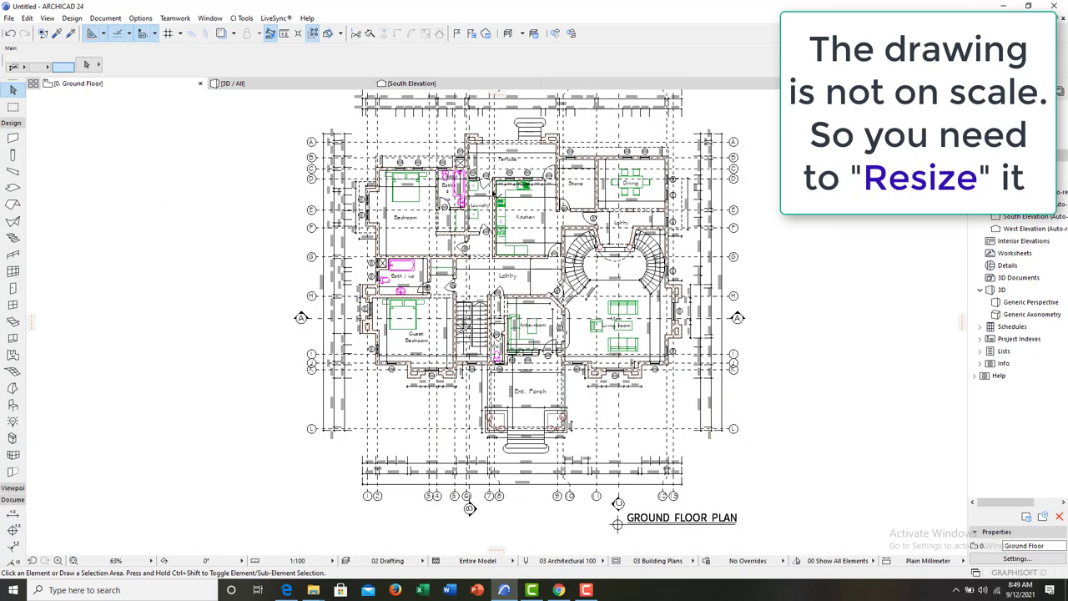
scroll(484, 224, "down", 2)
scroll(484, 224, "down", 1)
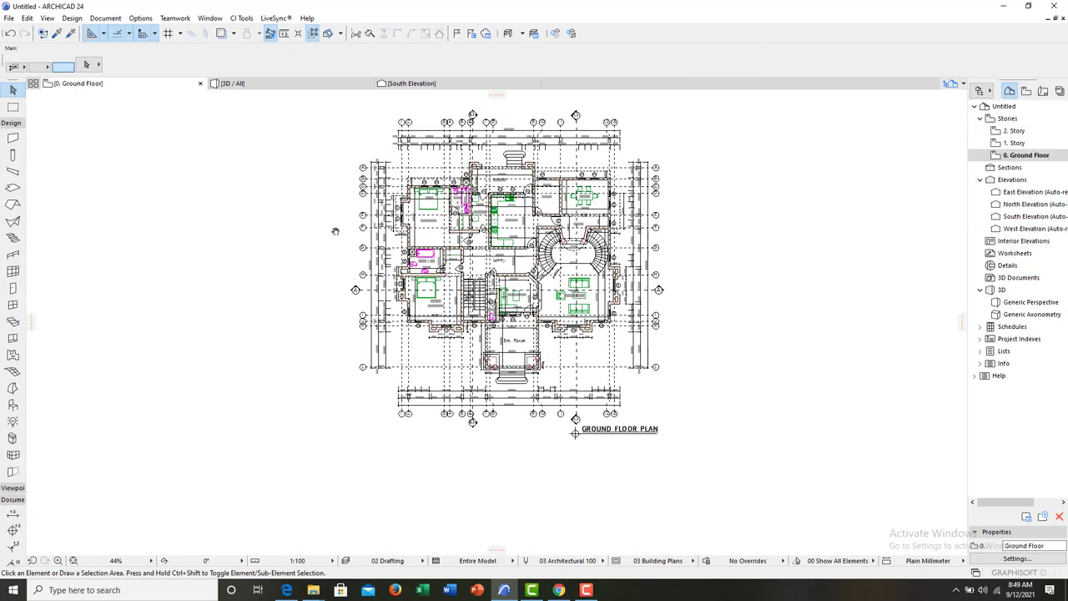
middle_click_drag(280, 129, 278, 177)
left_click(254, 131)
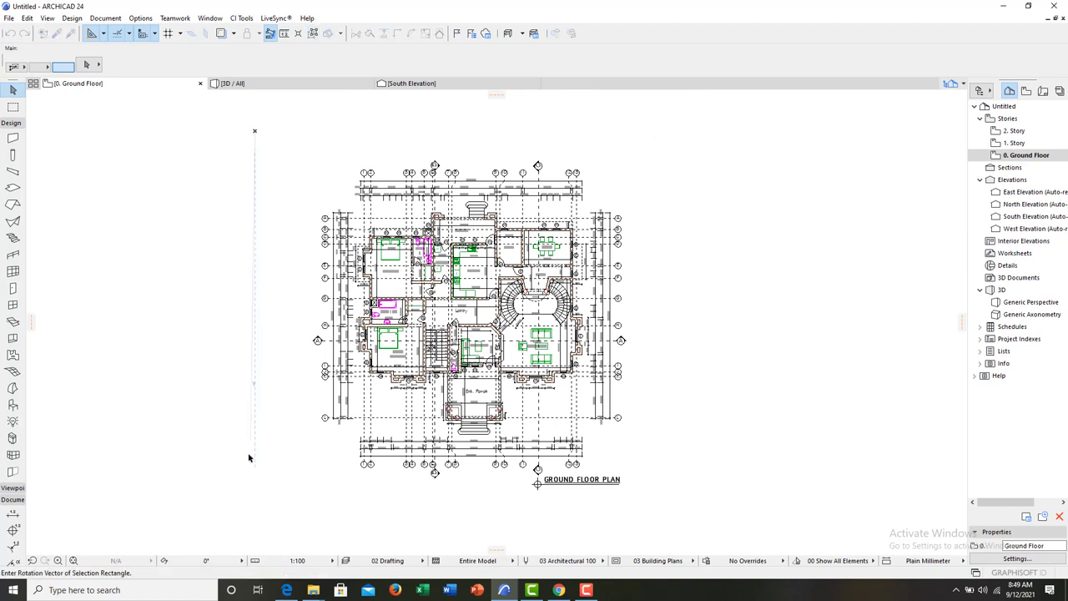
Marquee the whole floor plan and select all 9669 elements inside it.
left_click(254, 506)
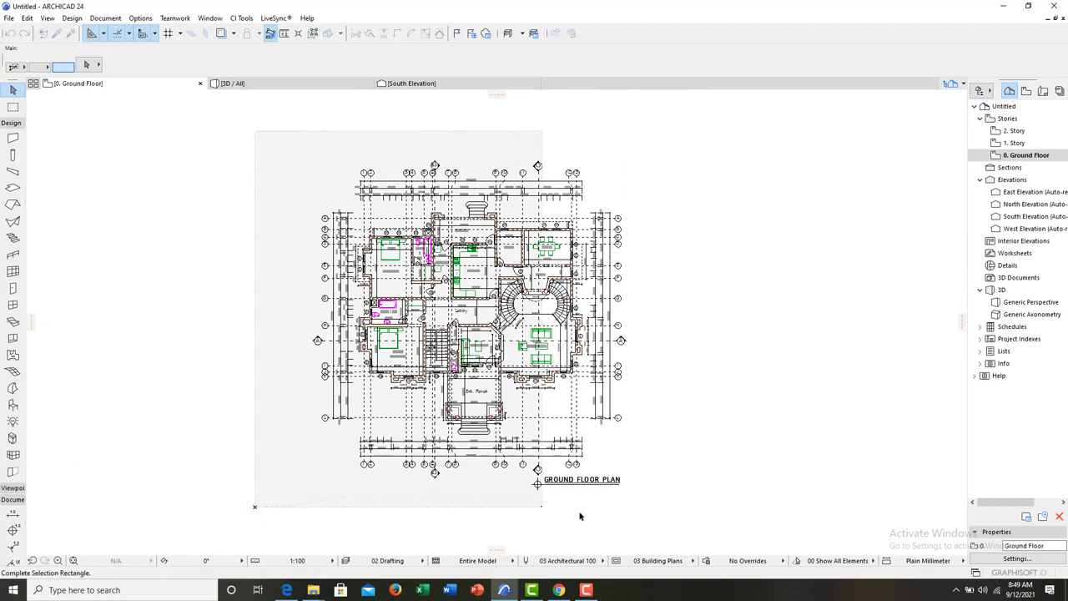
left_click(693, 514)
key("ctrl+a")
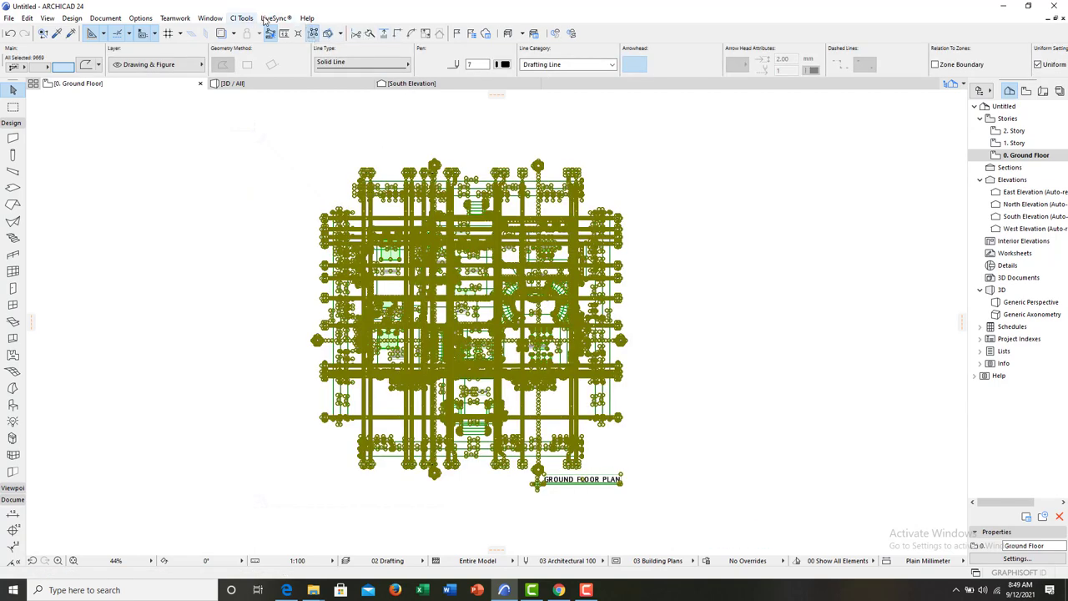
Start Edit > Reshape > Resize on the selection with Define graphically ticked.
left_click(425, 33)
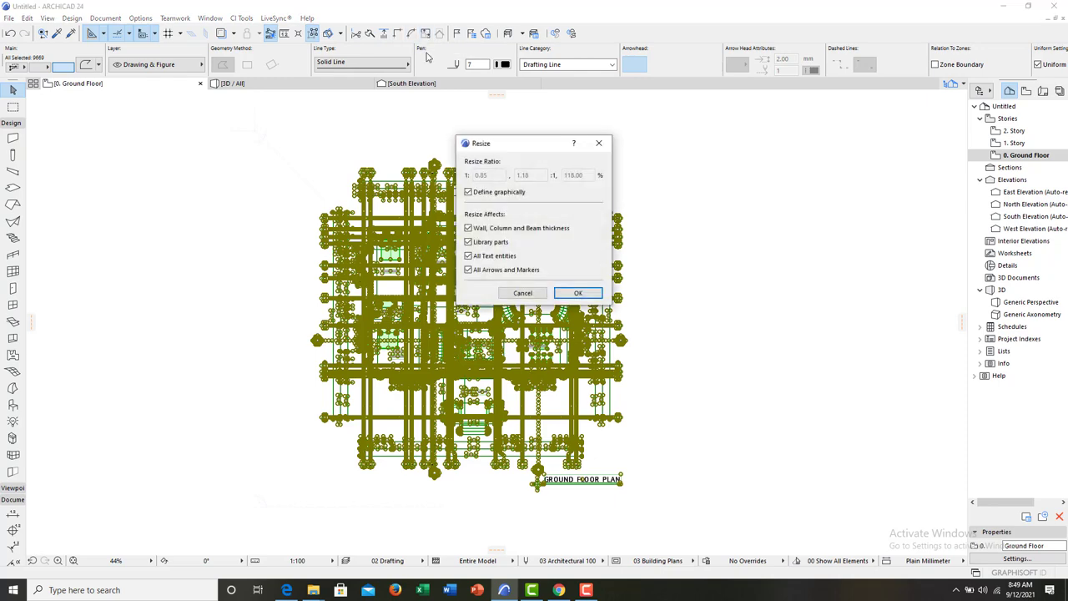
left_click(576, 294)
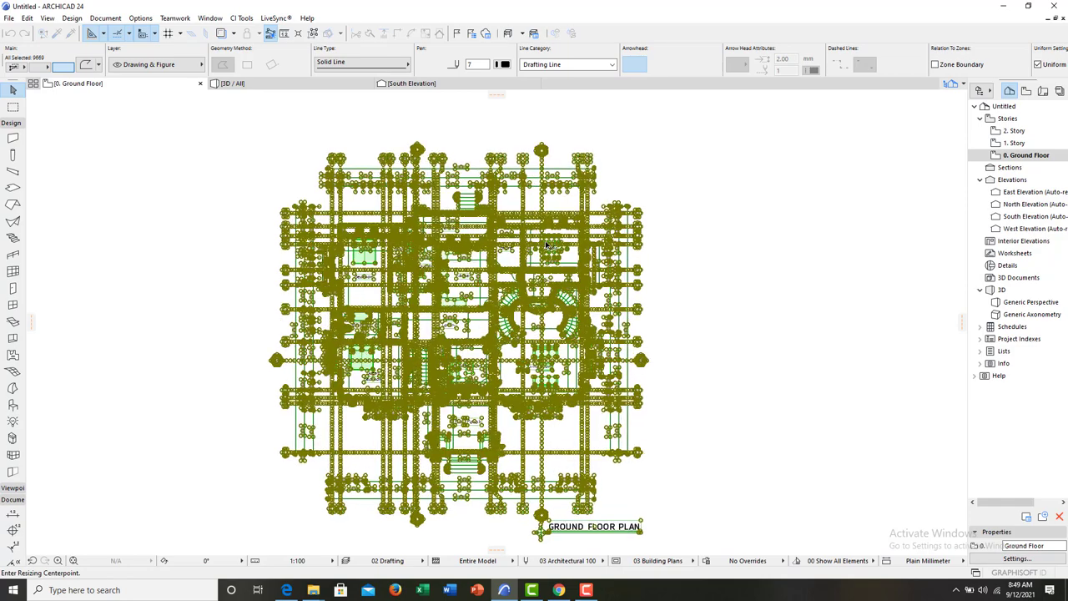
scroll(524, 243, "up", 3)
scroll(522, 230, "up", 3)
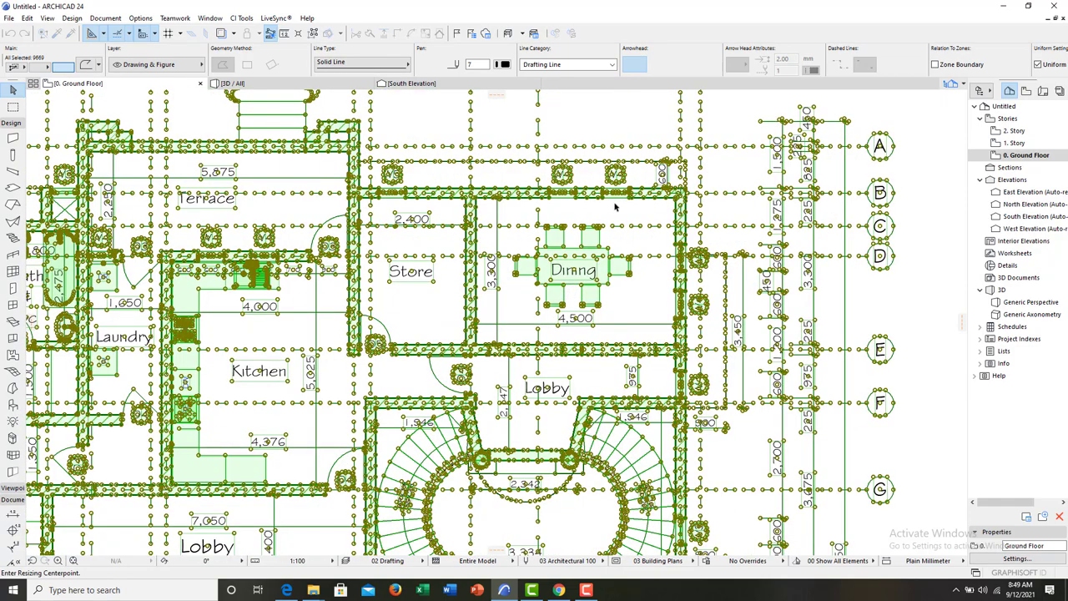
scroll(589, 211, "up", 3)
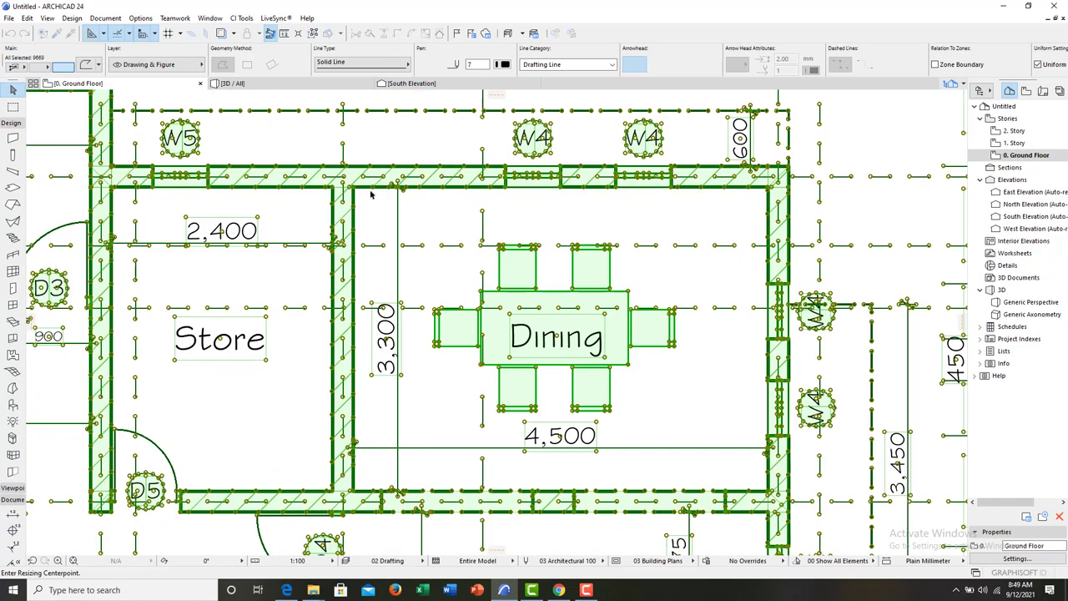
scroll(353, 194, "up", 2)
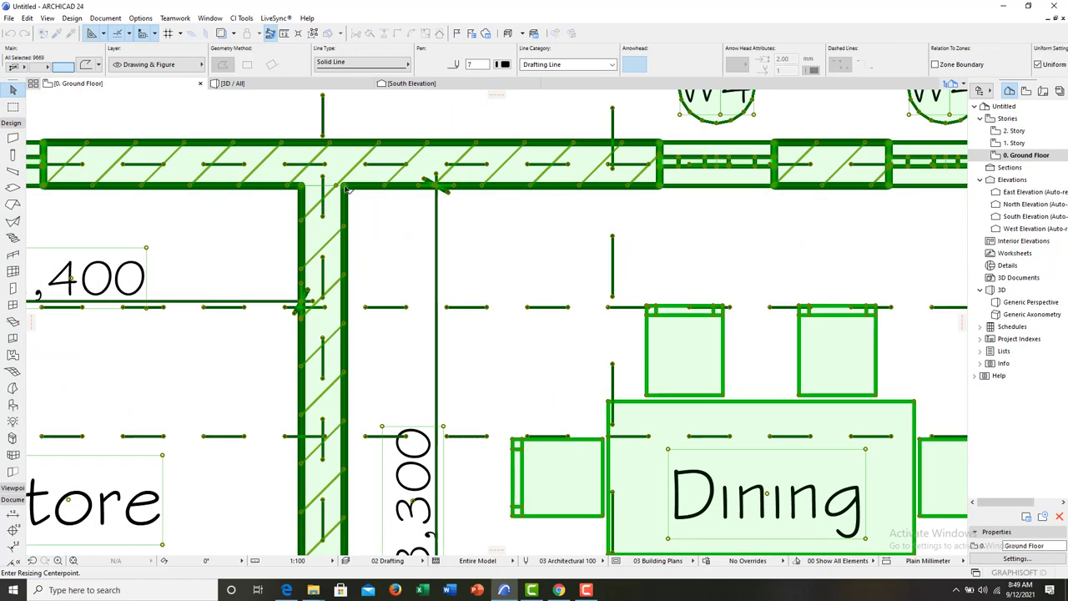
Resize from Dining's top-left corner, scaling its current width to 4500.
left_click(347, 189)
scroll(346, 188, "down", 4)
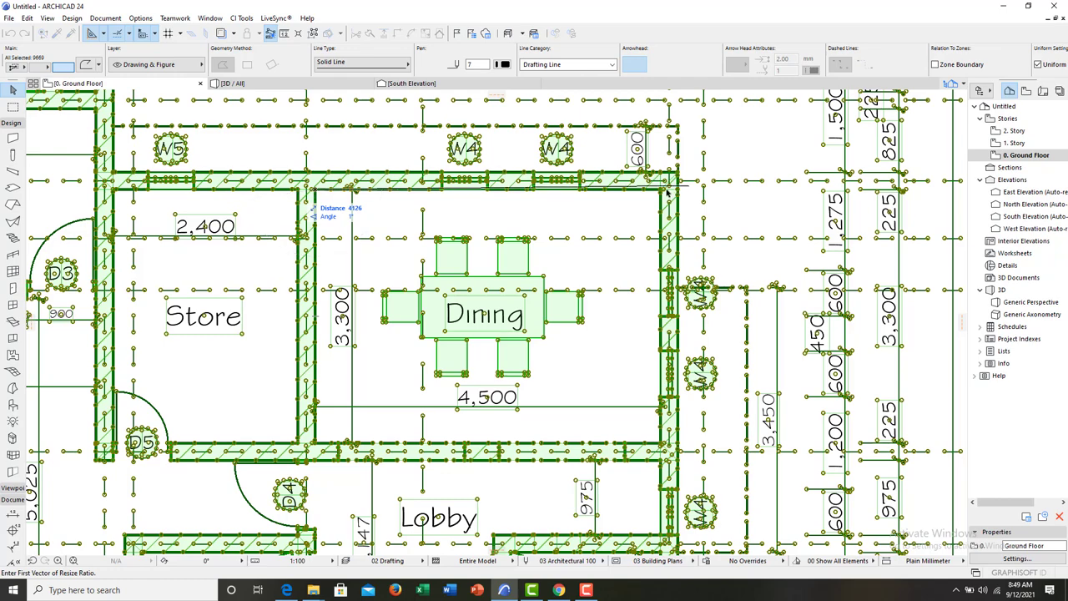
scroll(665, 193, "up", 4)
scroll(665, 193, "up", 2)
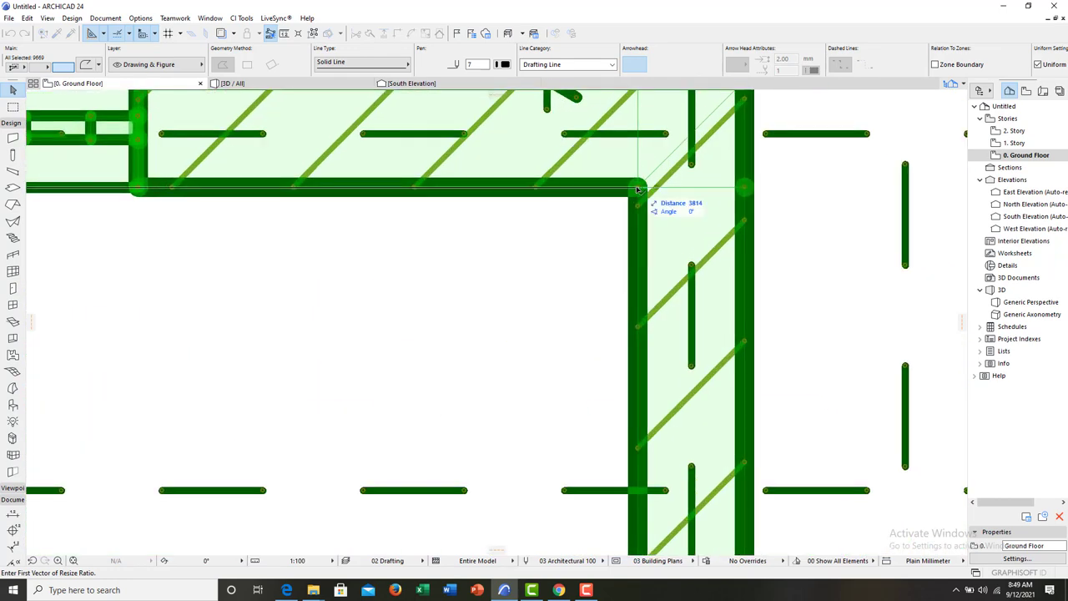
left_click(637, 190)
scroll(651, 192, "down", 2)
scroll(668, 193, "down", 2)
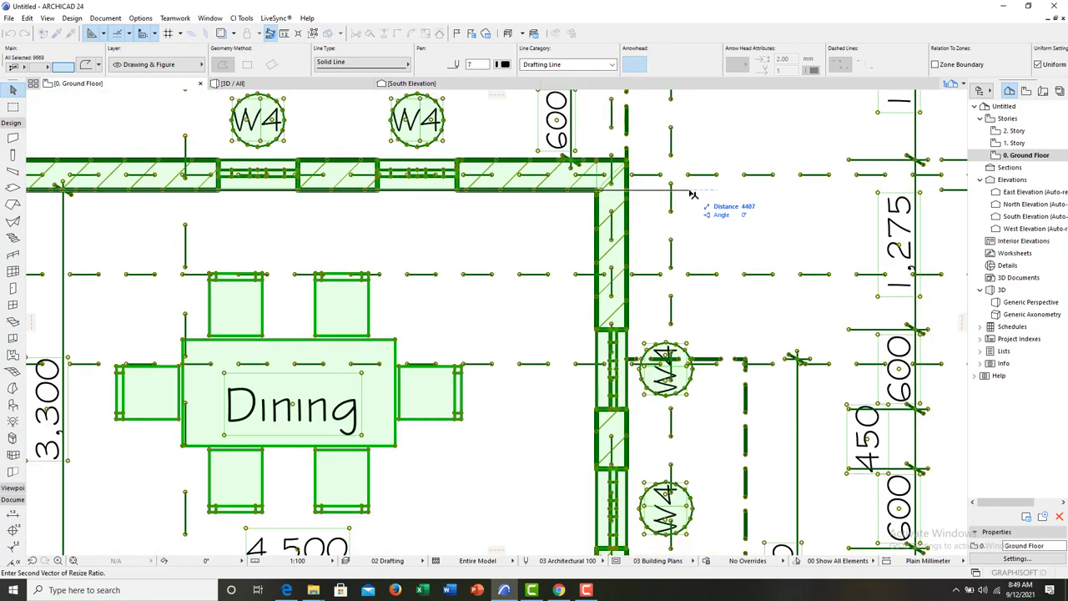
scroll(696, 195, "down", 2)
scroll(703, 196, "down", 2)
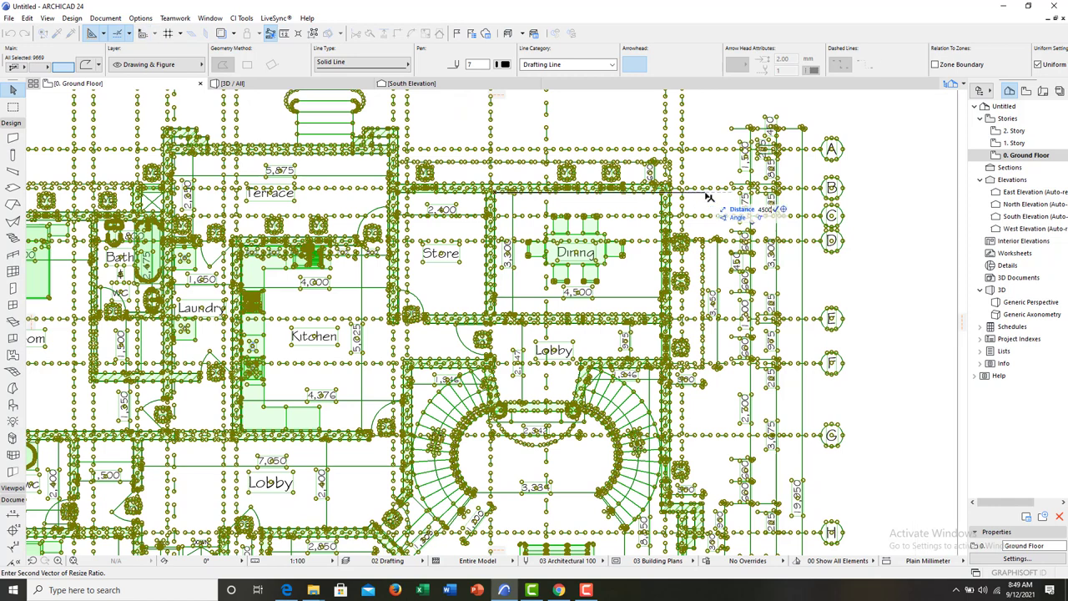
key("Escape")
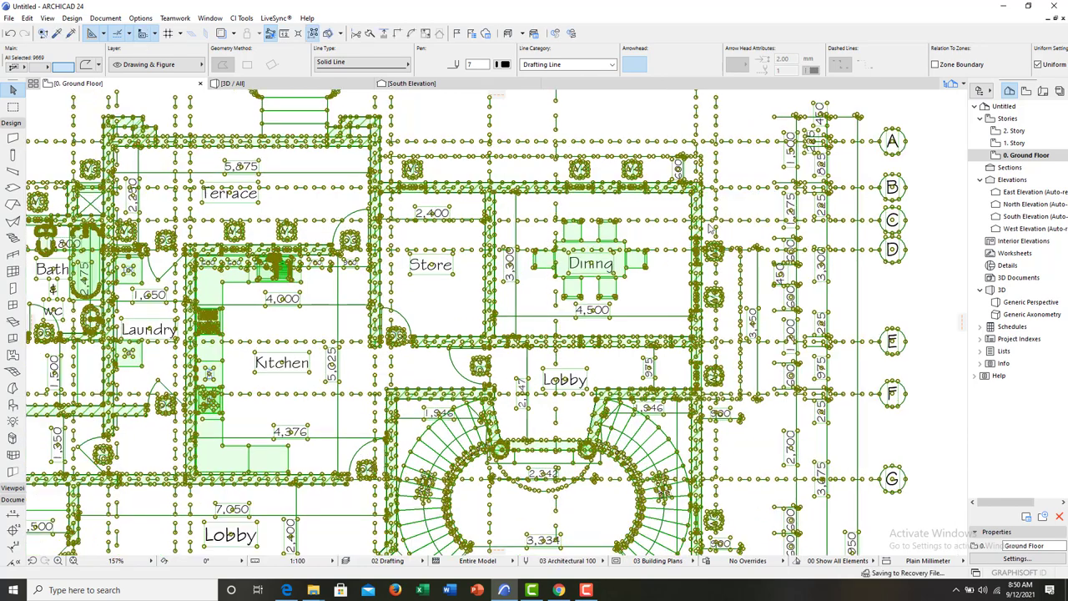
scroll(680, 225, "down", 2)
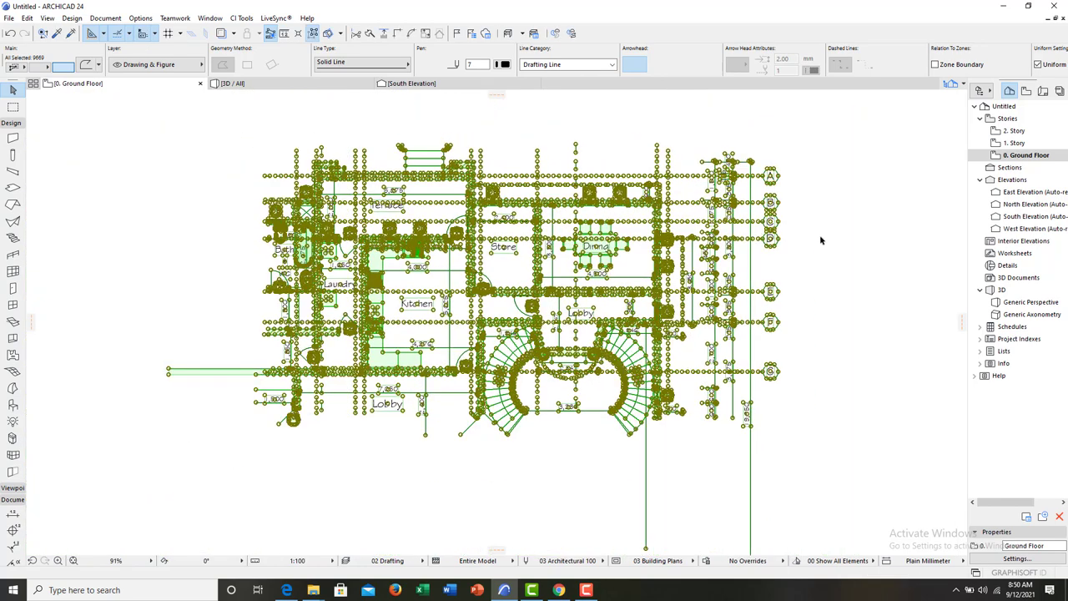
Deselect everything and dimension the Dining room's width, reading 4,500.
key("Escape")
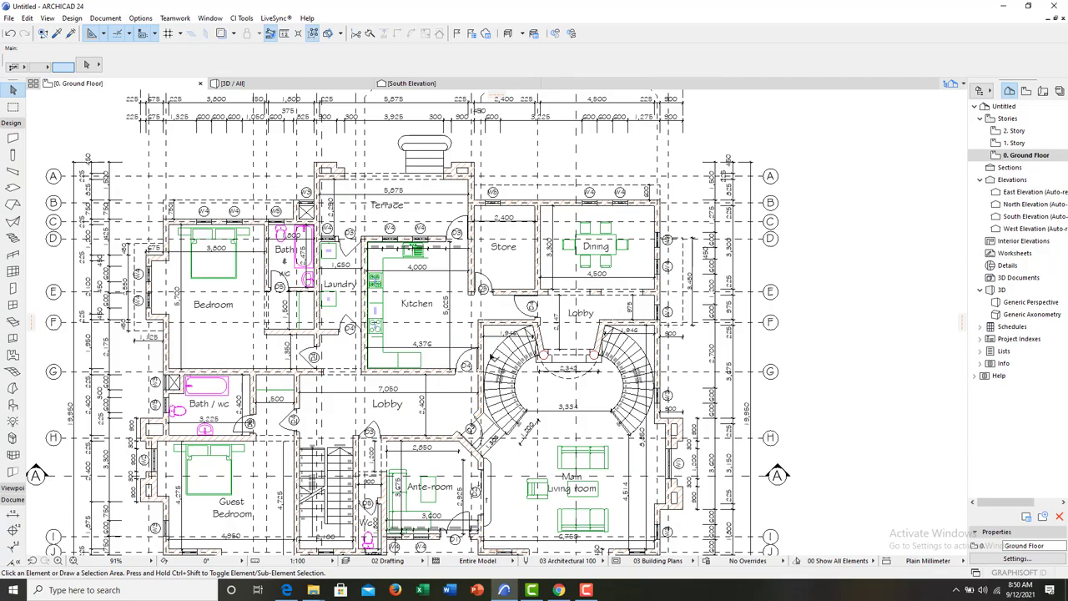
scroll(622, 192, "down", 1)
scroll(622, 191, "up", 2)
scroll(584, 200, "down", 2)
scroll(563, 209, "down", 1)
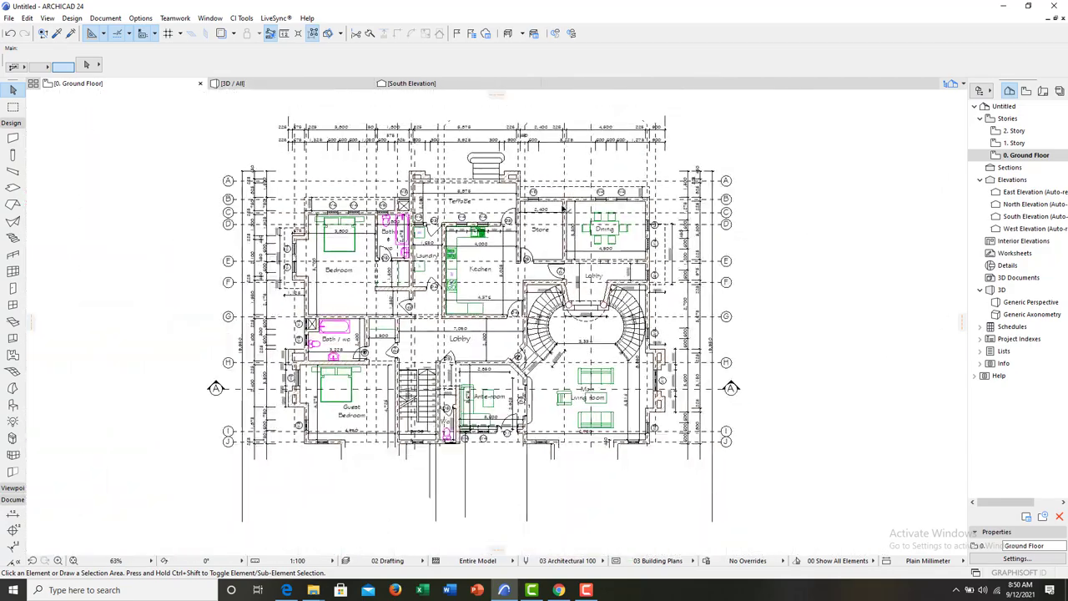
scroll(563, 209, "up", 2)
scroll(530, 272, "up", 2)
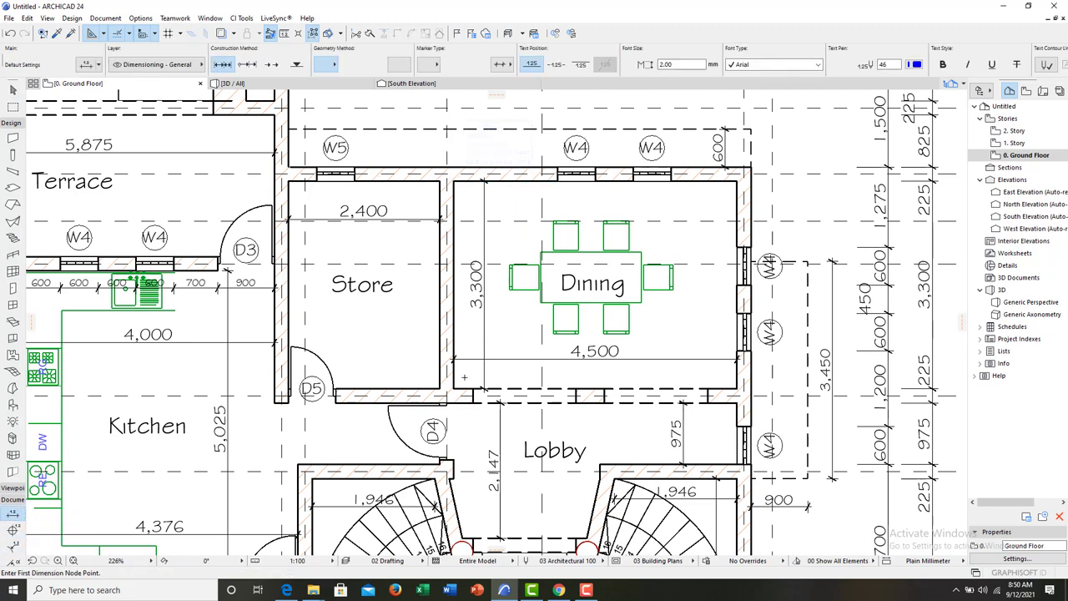
left_click(455, 387)
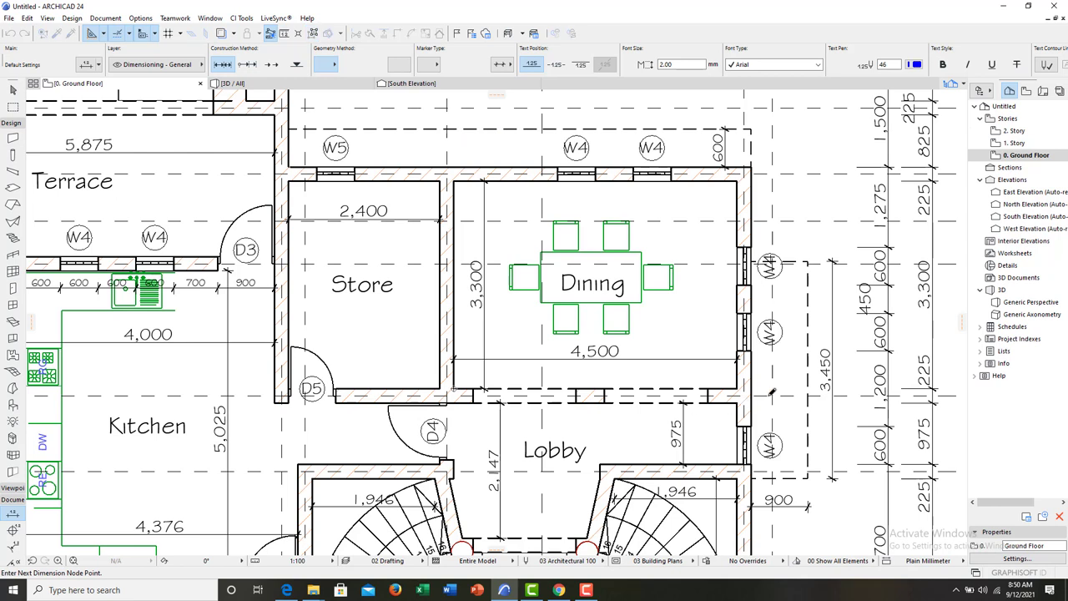
left_click(738, 388)
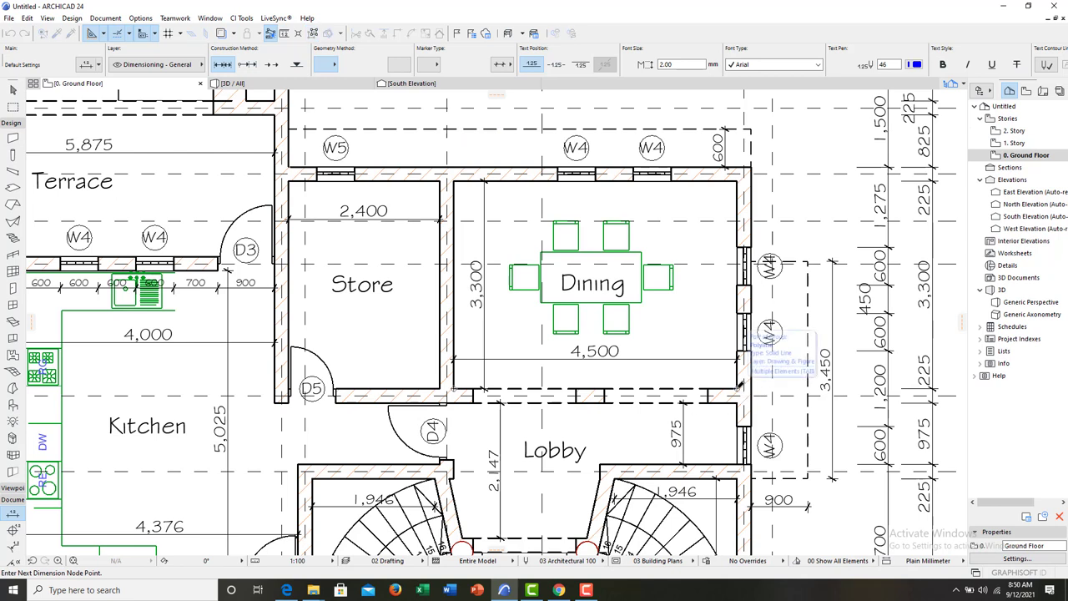
double_click(592, 316)
left_click(594, 317)
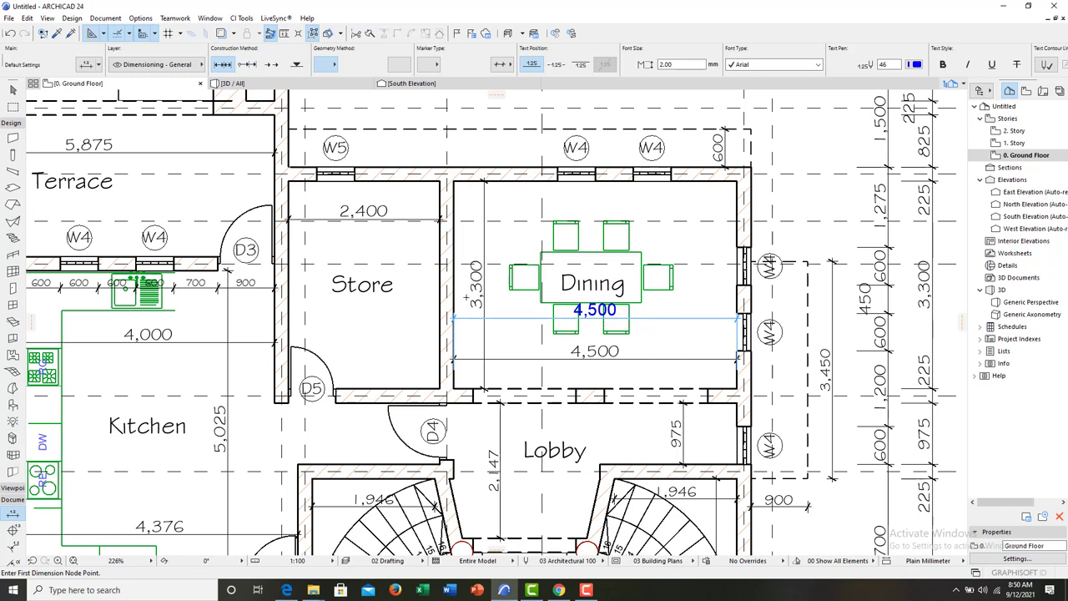
key("Escape")
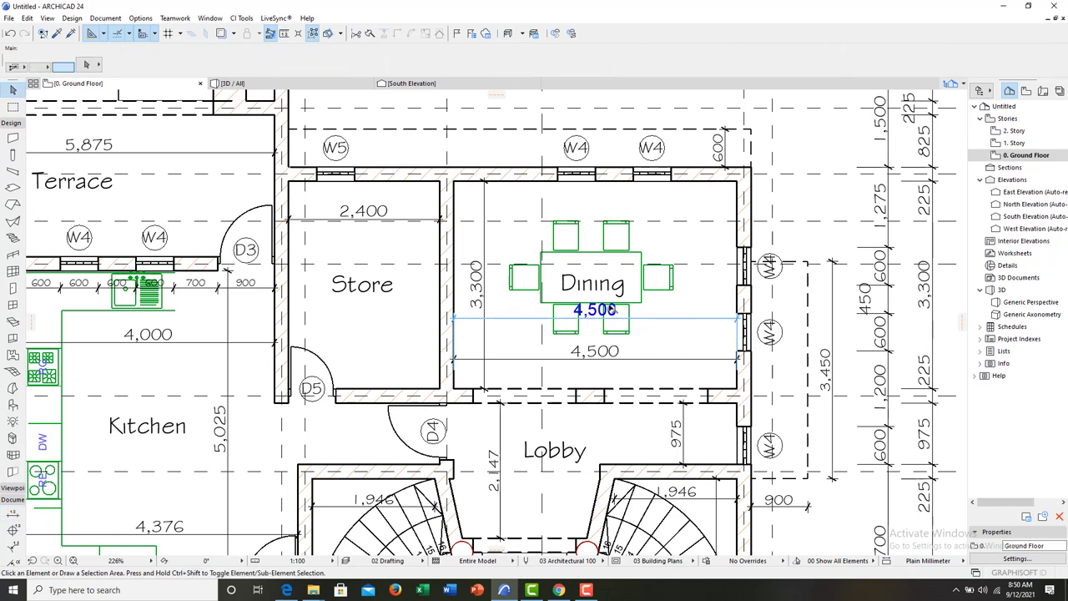
Dimension the Dining room's depth at 3,300 and select that dimension.
middle_click_drag(640, 327, 622, 265)
scroll(576, 287, "down", 3)
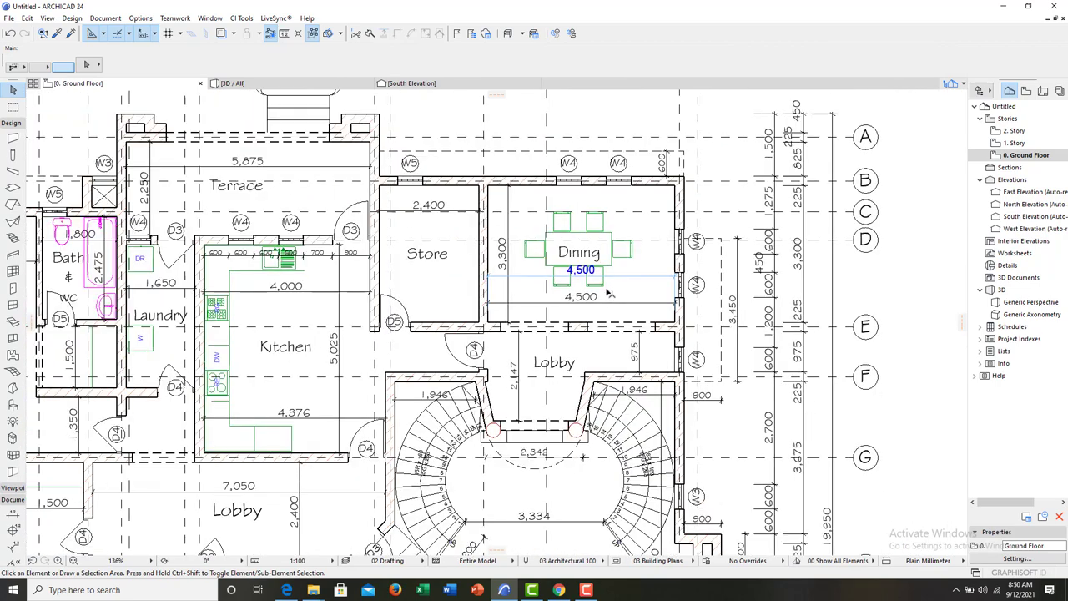
scroll(576, 286, "down", 1)
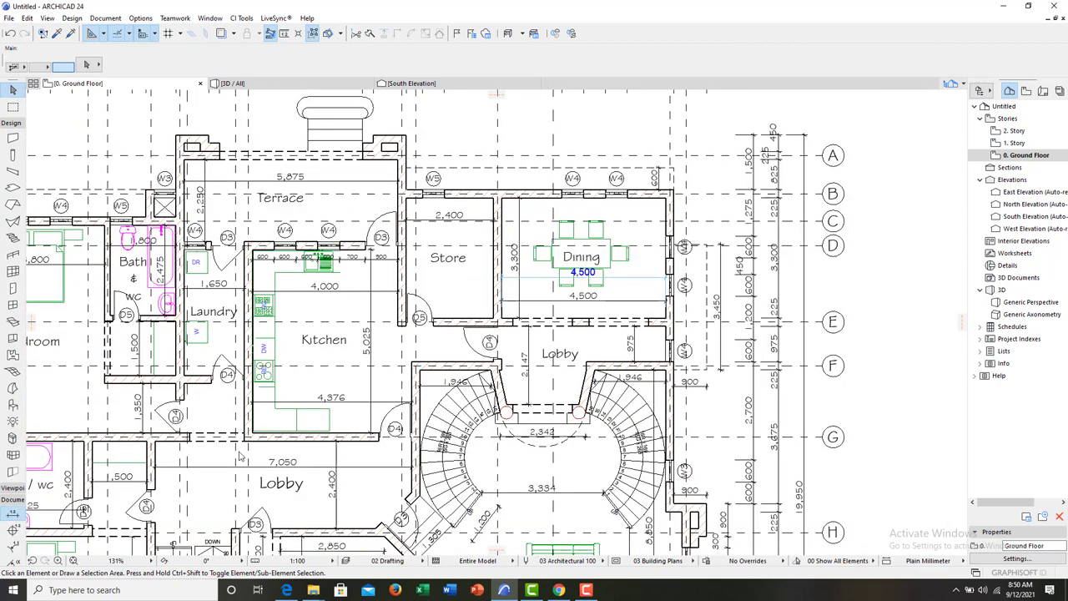
left_click(12, 513)
scroll(504, 250, "up", 2)
scroll(504, 250, "up", 2)
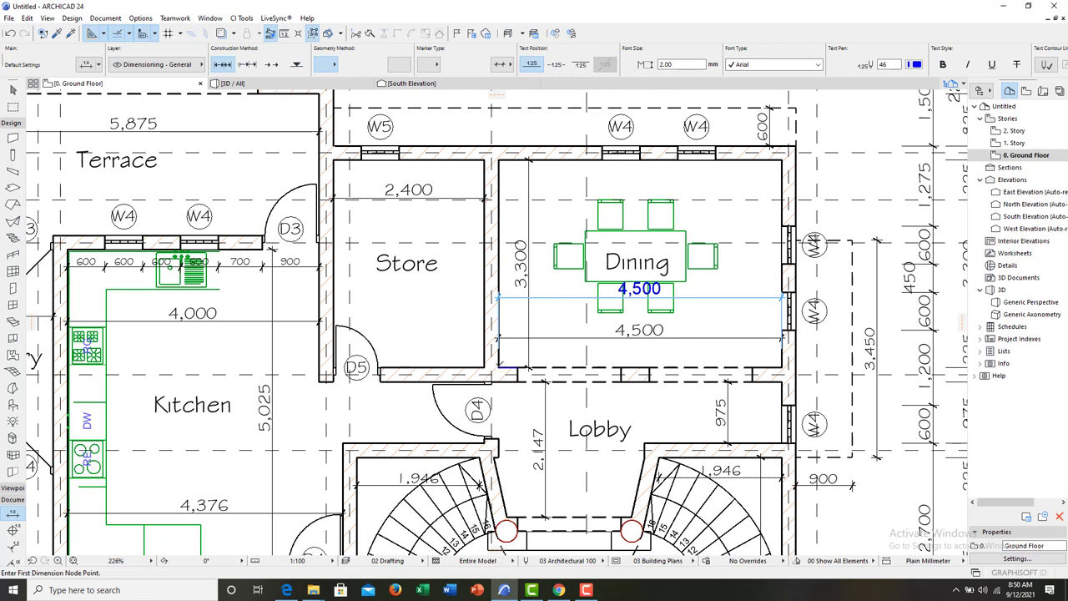
left_click(501, 366)
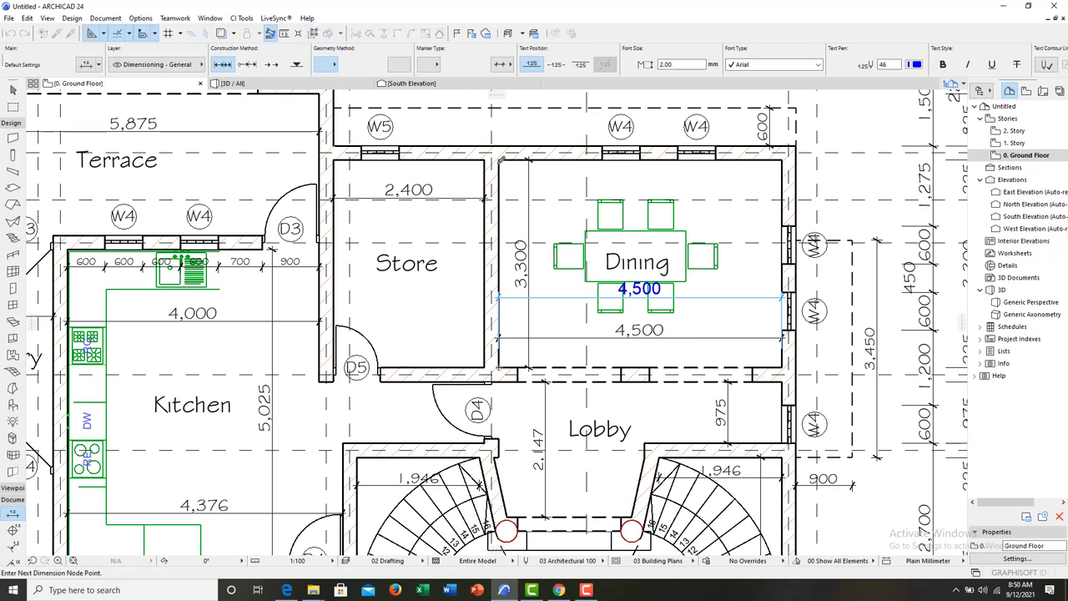
double_click(501, 155)
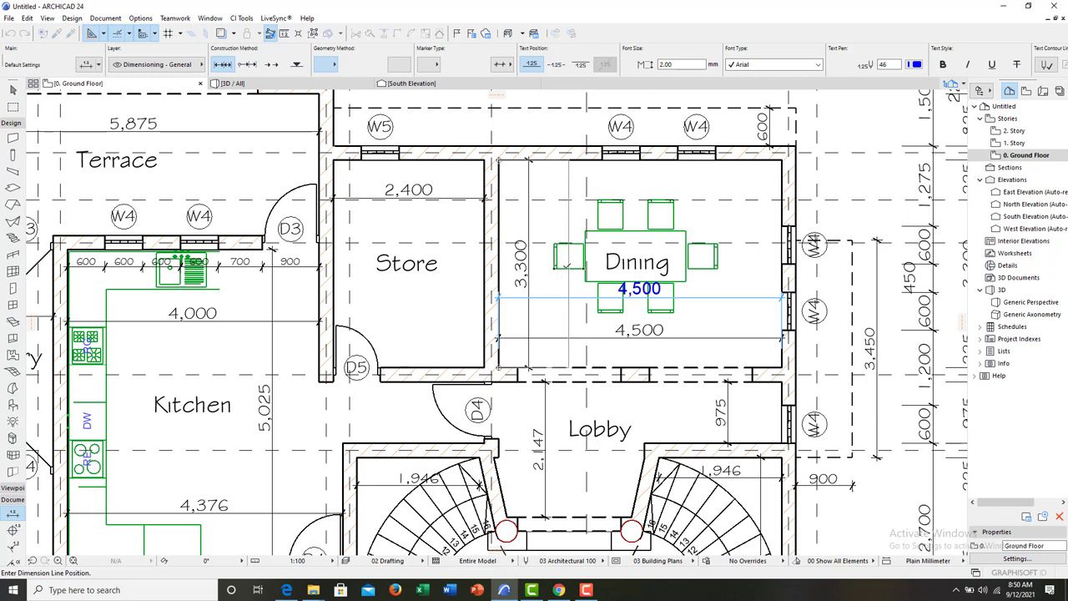
left_click(568, 267)
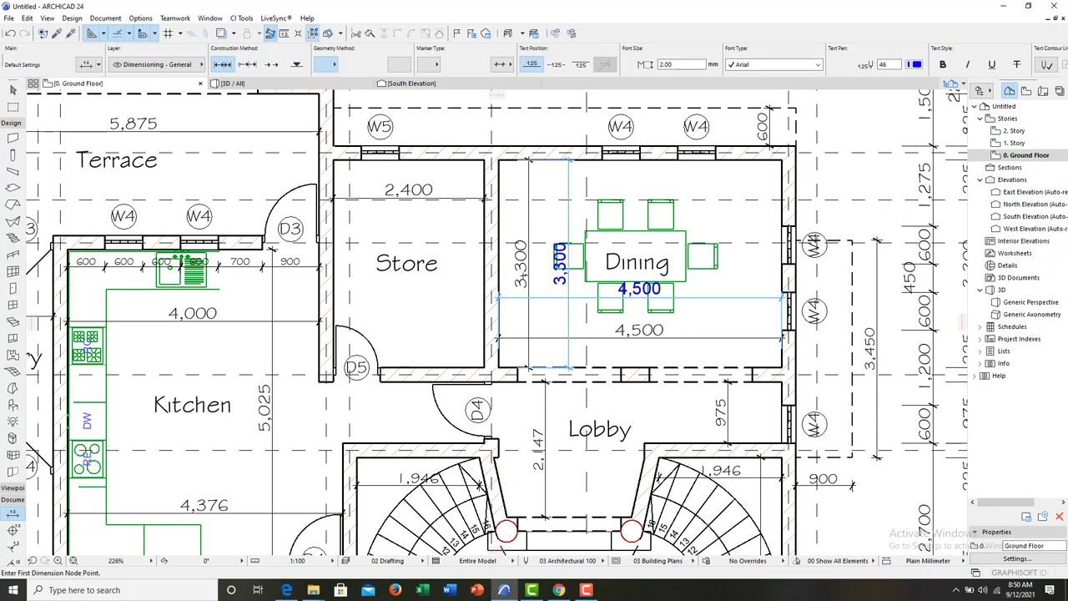
key("Escape")
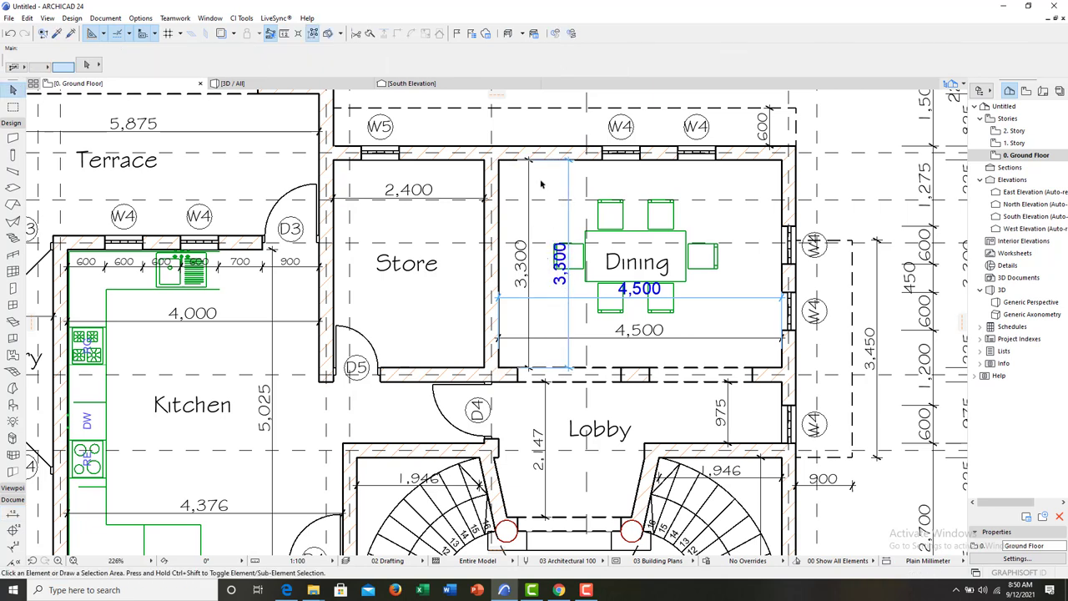
left_click(571, 192)
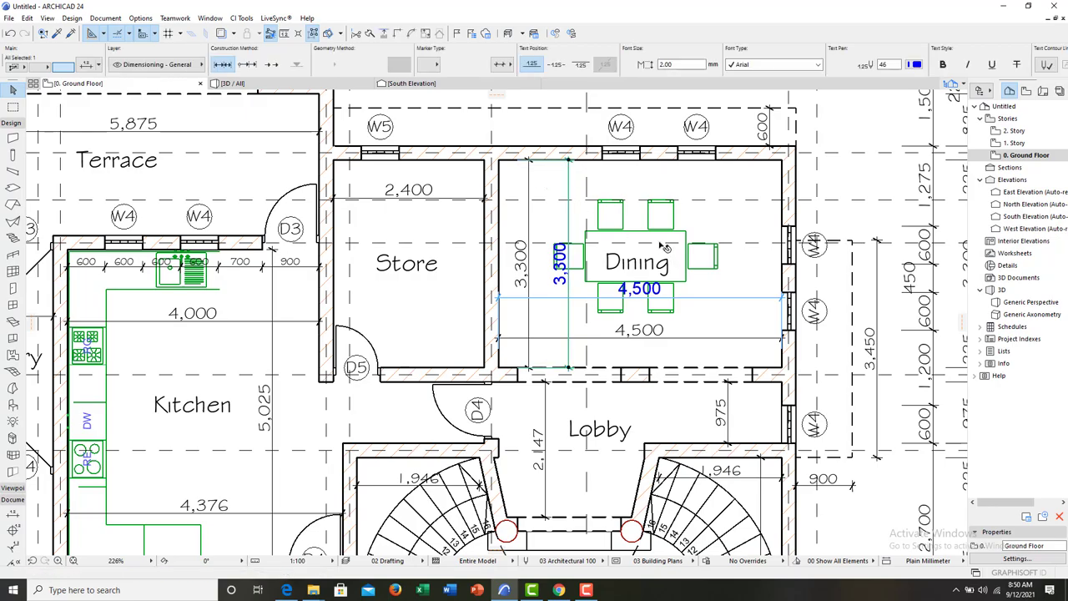
scroll(808, 178, "down", 5)
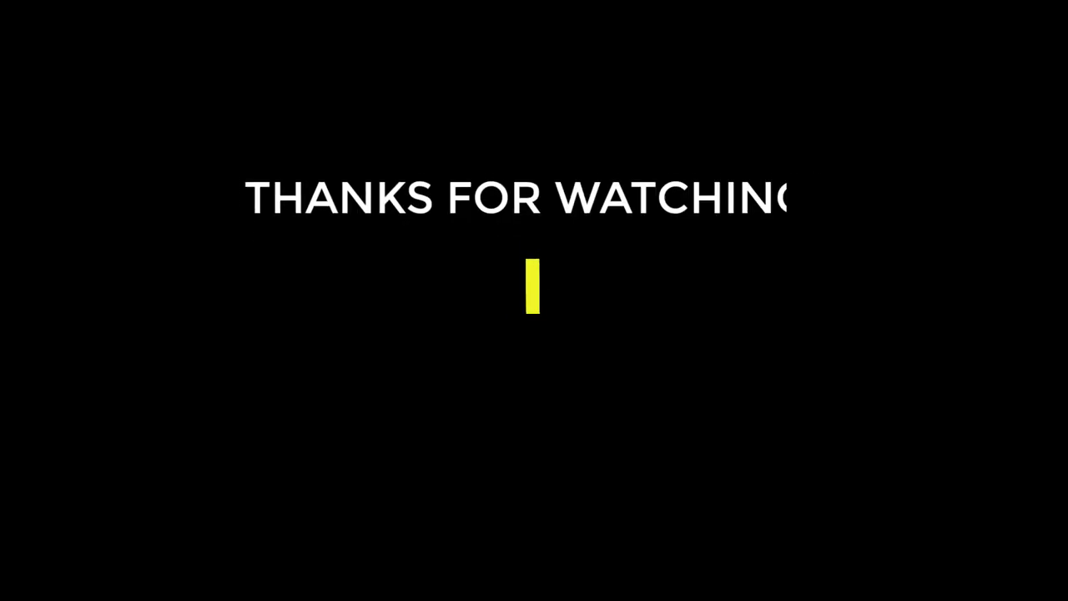